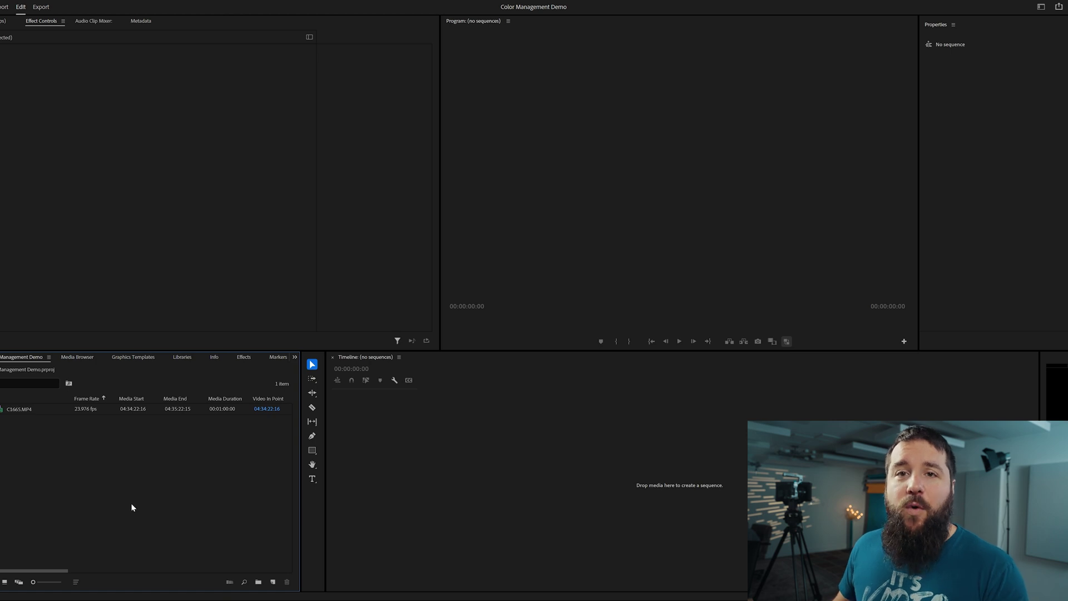
Step: Check the program's version information and close the About window
left_click(164, 2)
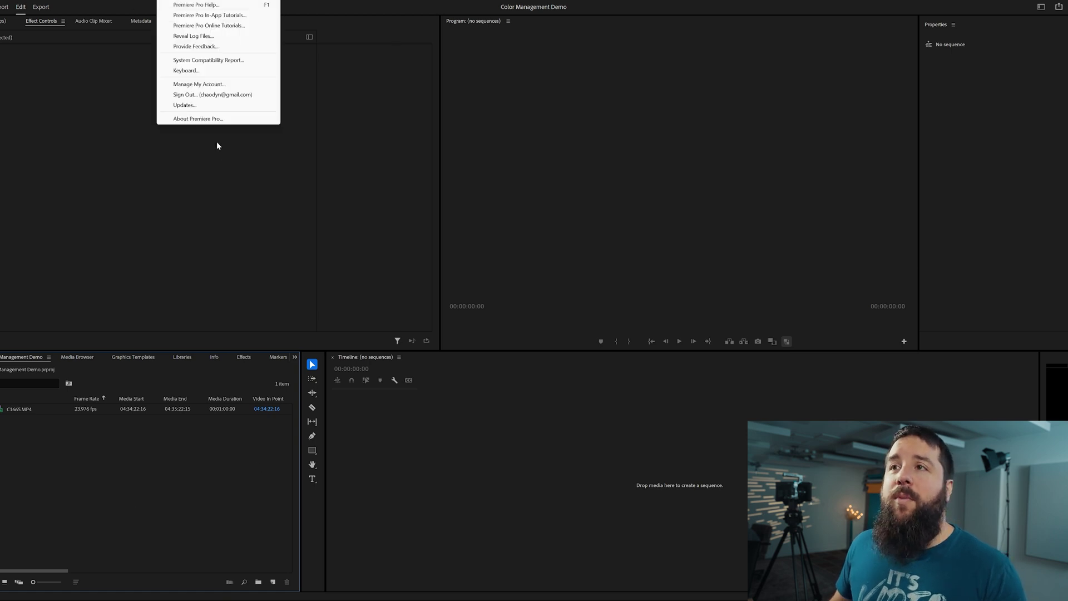
left_click(217, 117)
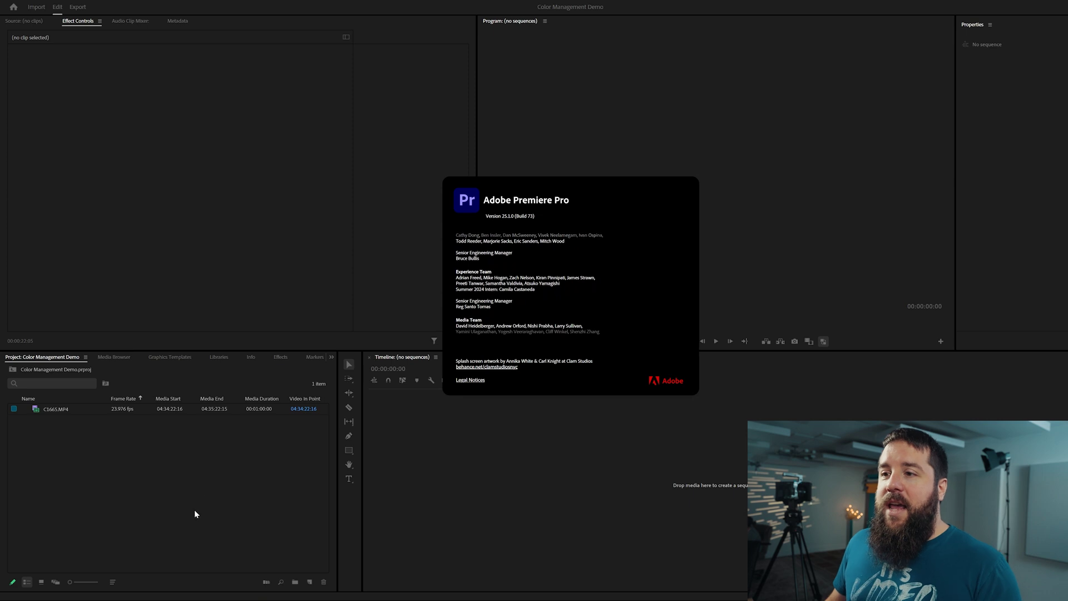
left_click(576, 247)
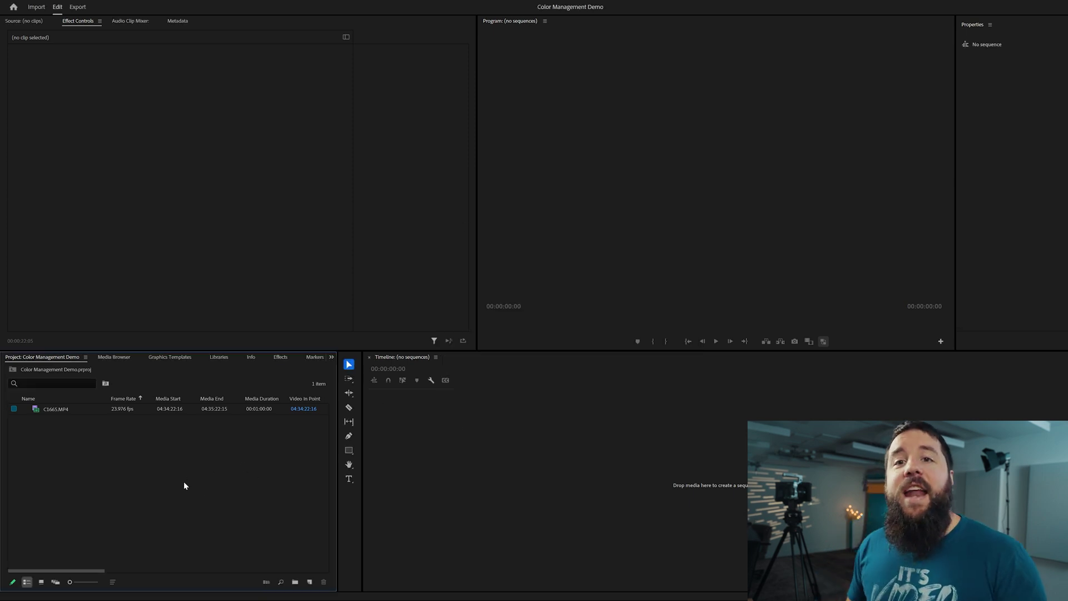
Step: Open the clip C1665.MP4 in the Source monitor
left_click(49, 409)
left_click(49, 409)
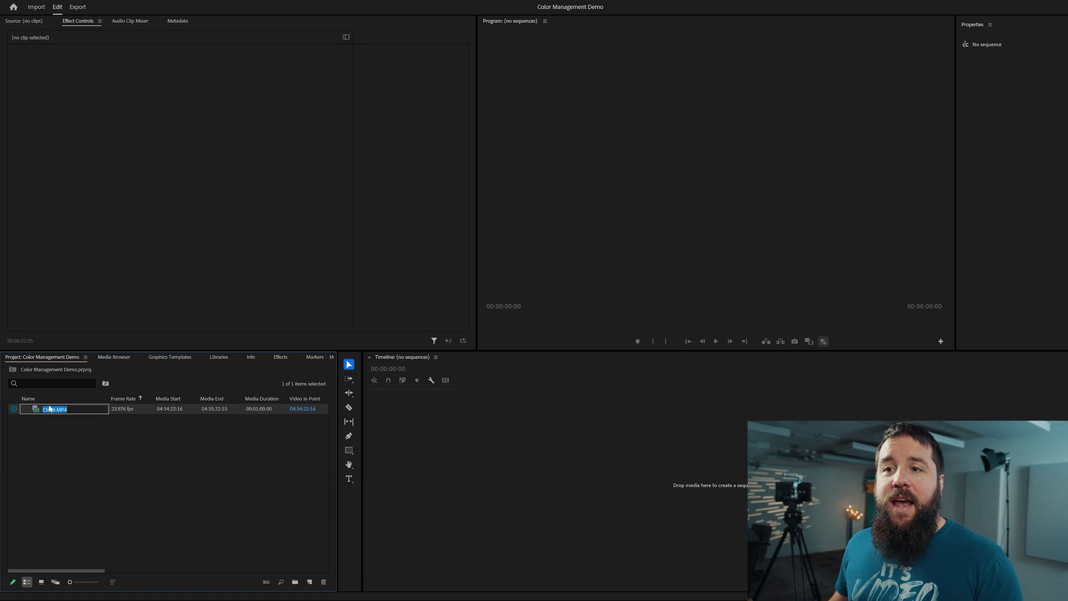
double_click(37, 410)
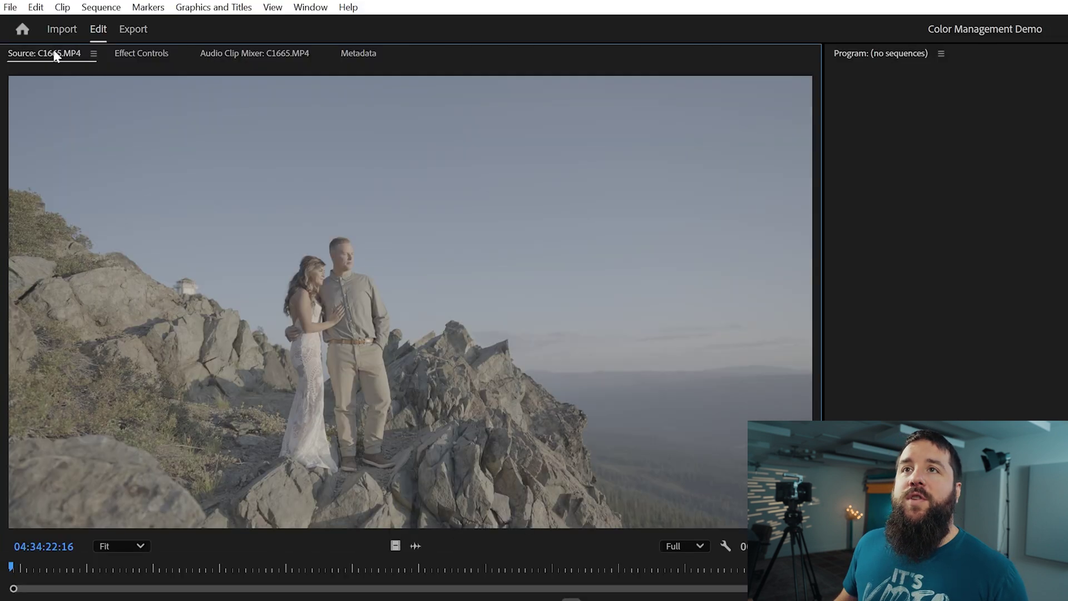
Step: Open the project's color settings and review the HDR Graphics White options, keeping 203 (75% HLG, 58% PQ)
left_click(10, 6)
mouse_move(179, 522)
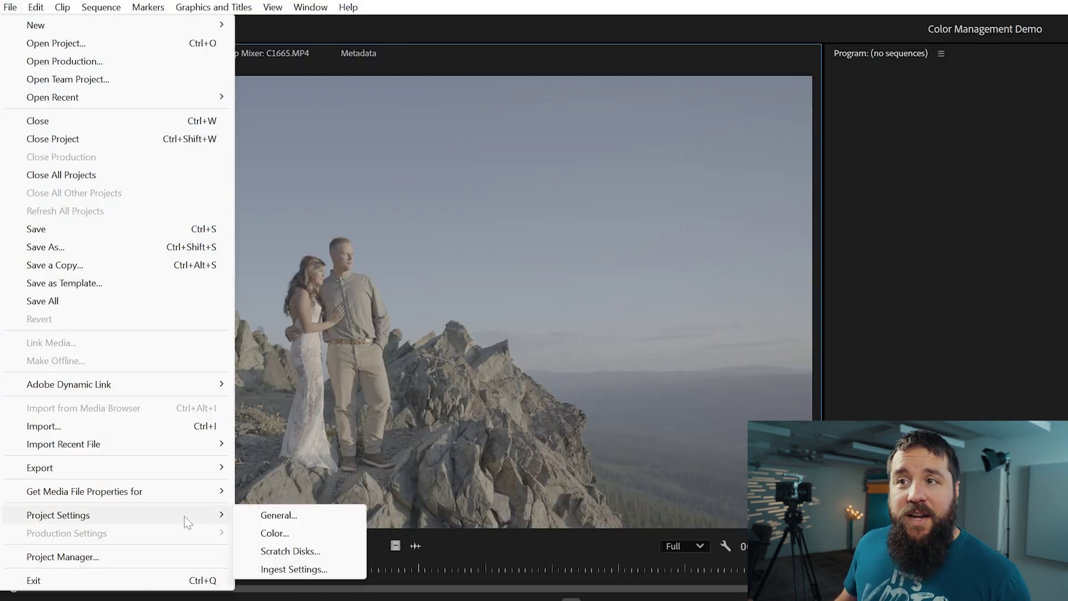
left_click(275, 531)
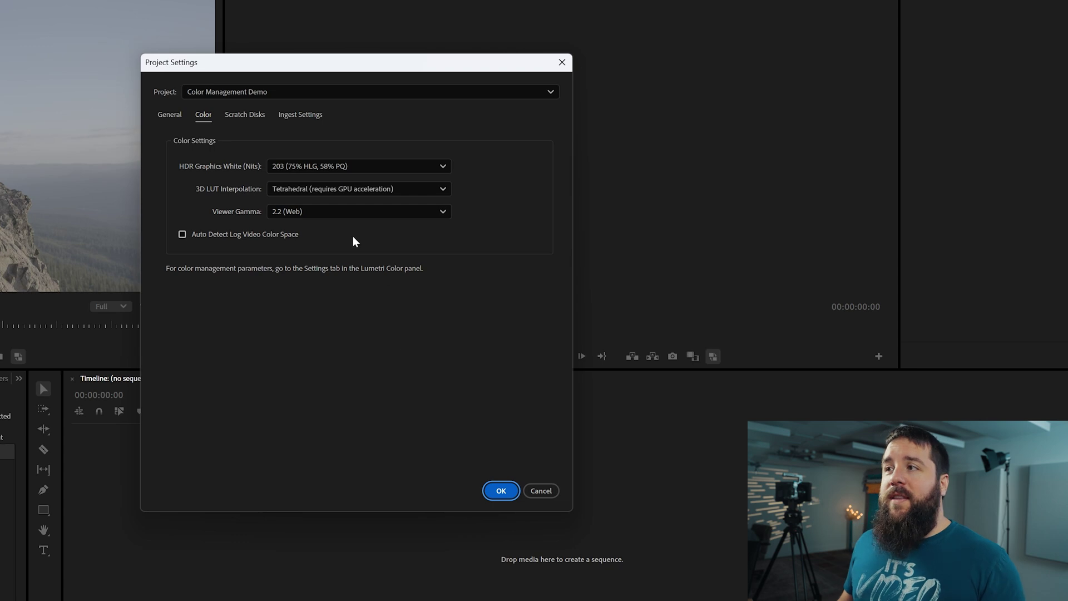
mouse_move(262, 170)
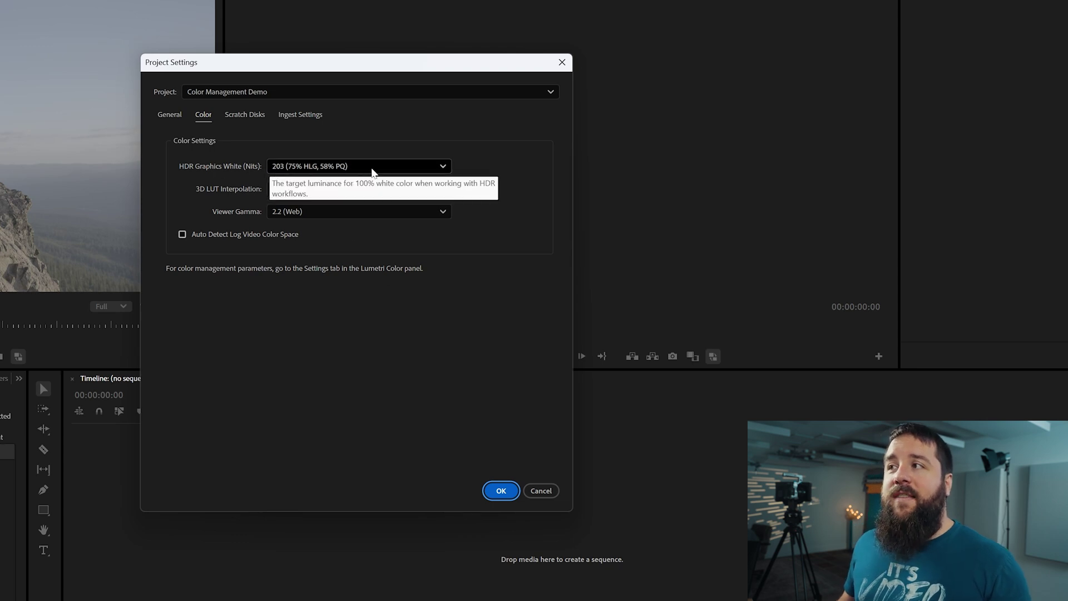
left_click(440, 170)
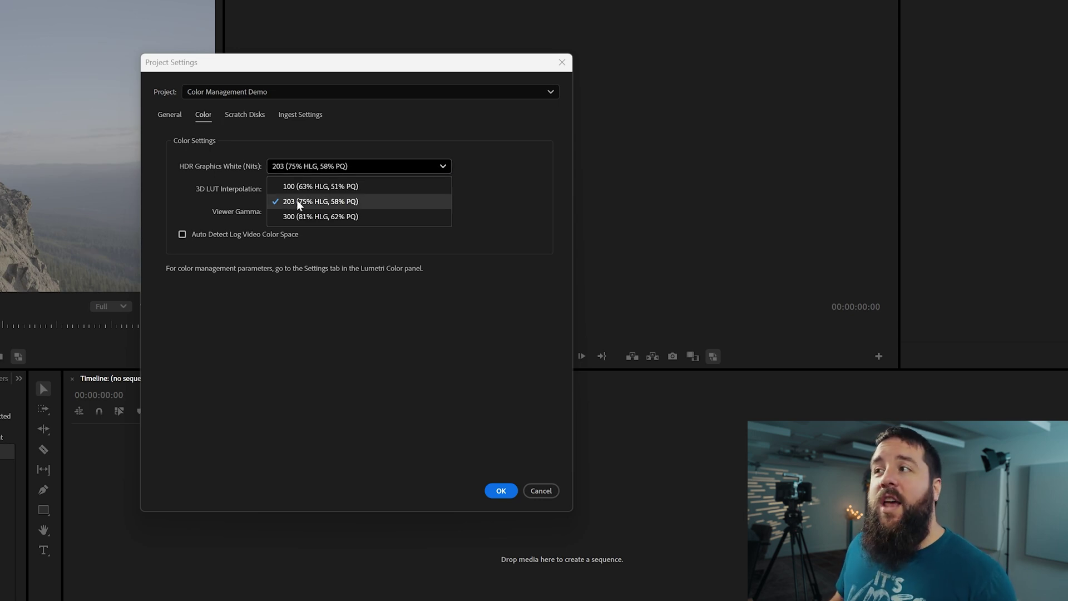
left_click(468, 163)
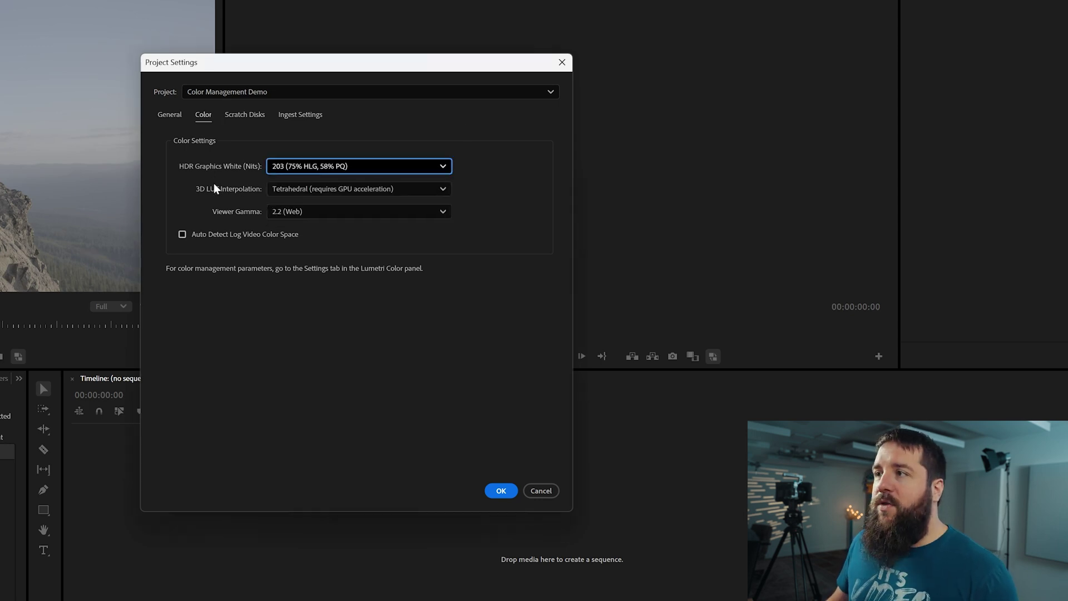
Step: Review the 3D LUT Interpolation and Viewer Gamma options and enable Auto Detect Log Video Color Space
left_click(419, 186)
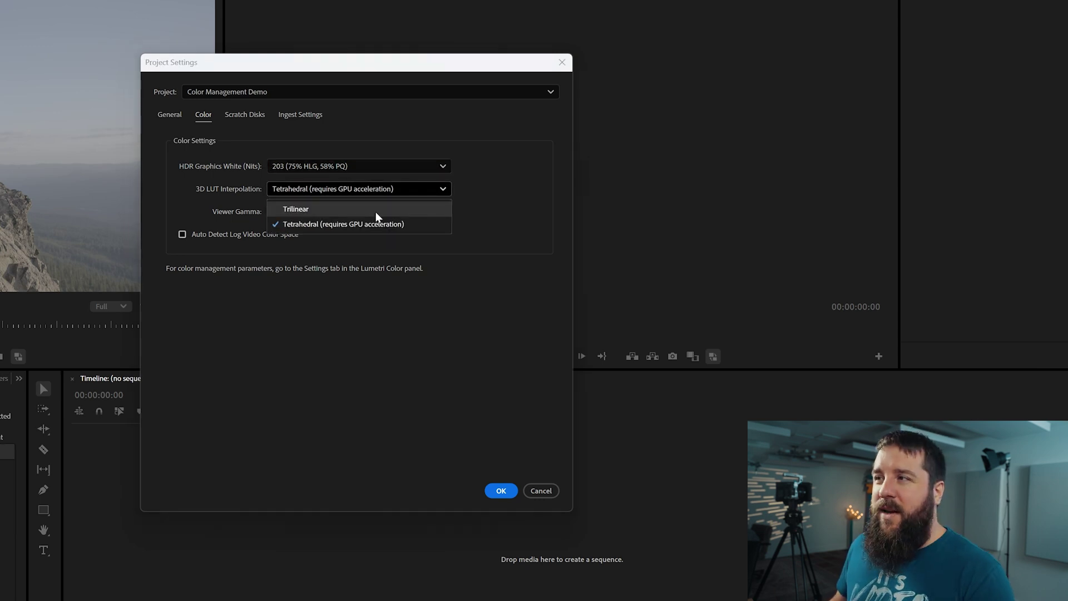
left_click(481, 196)
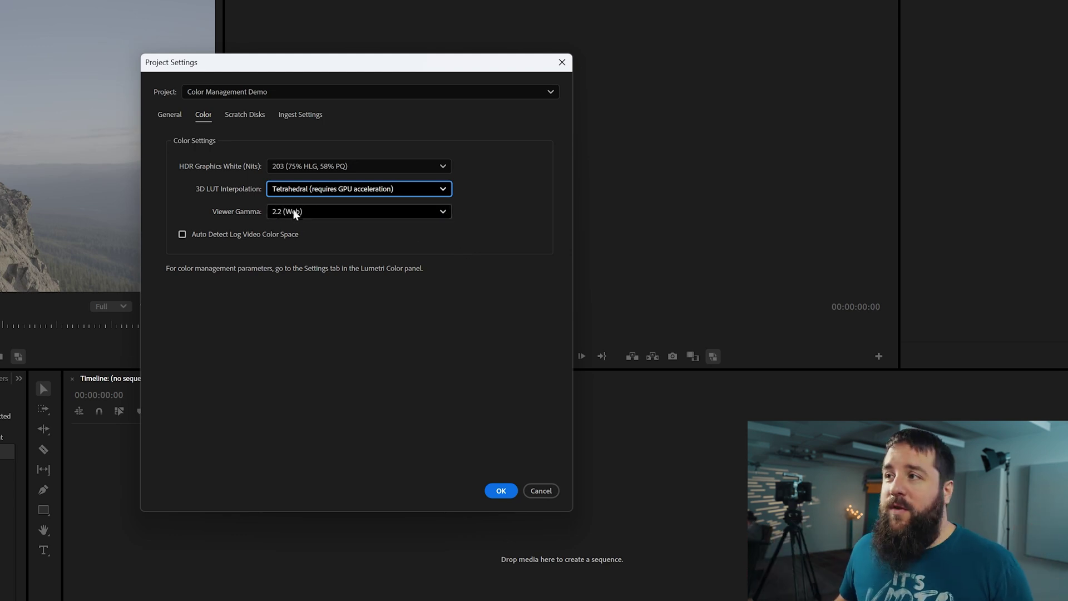
mouse_move(246, 216)
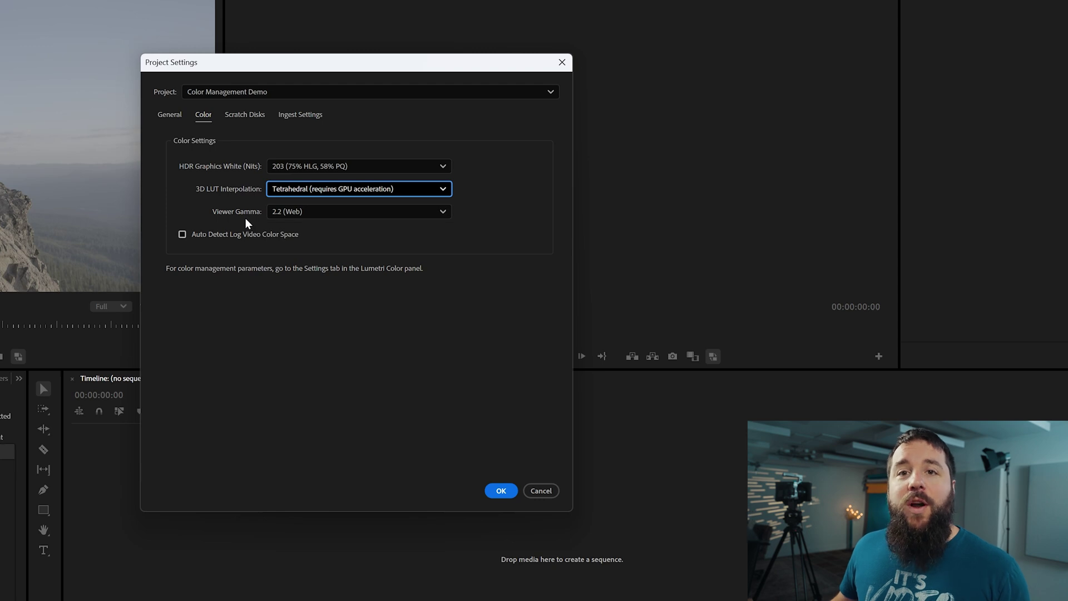
left_click(374, 212)
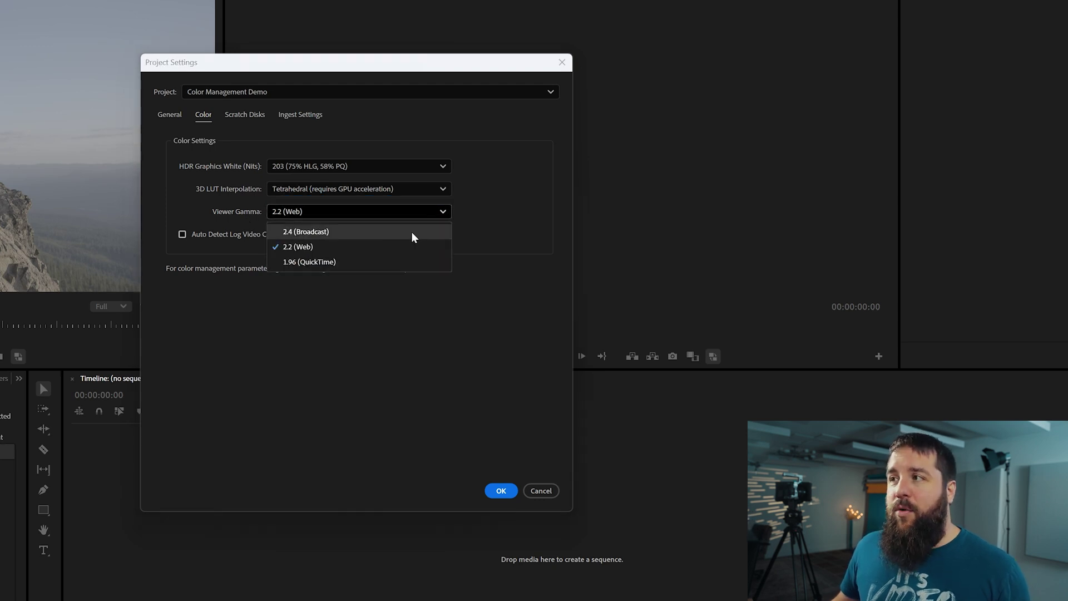
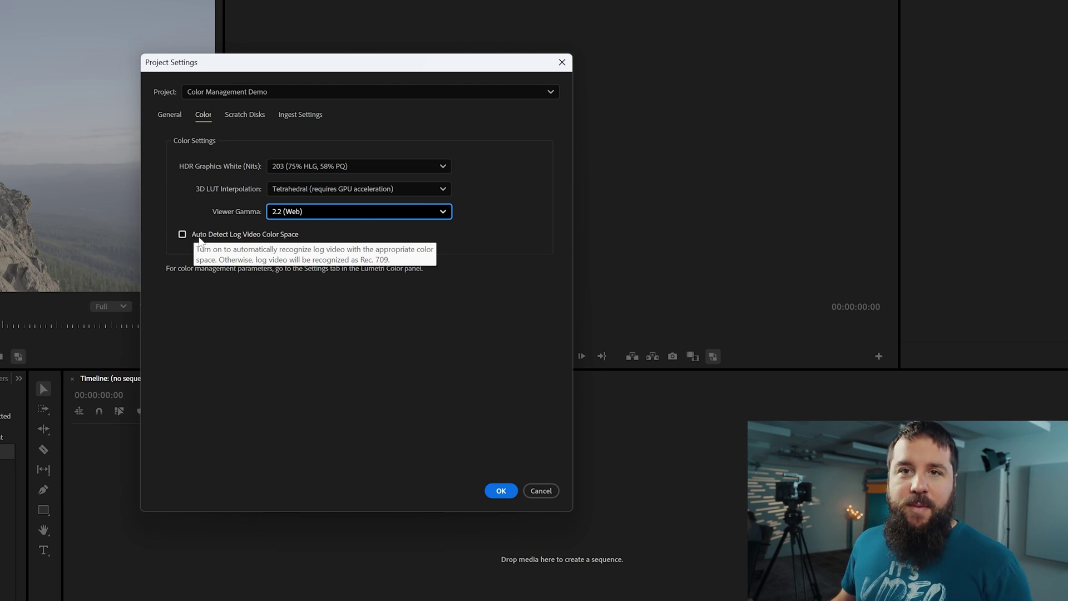
left_click(200, 238)
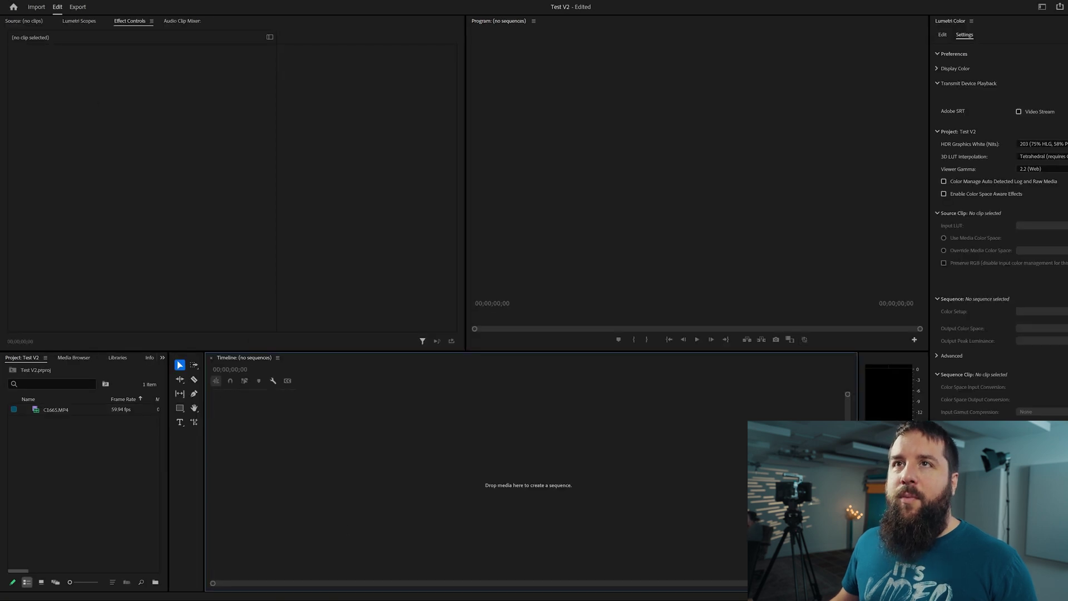
Step: Open the color project settings of the Test V2 project
left_click(9, 0)
mouse_move(72, 288)
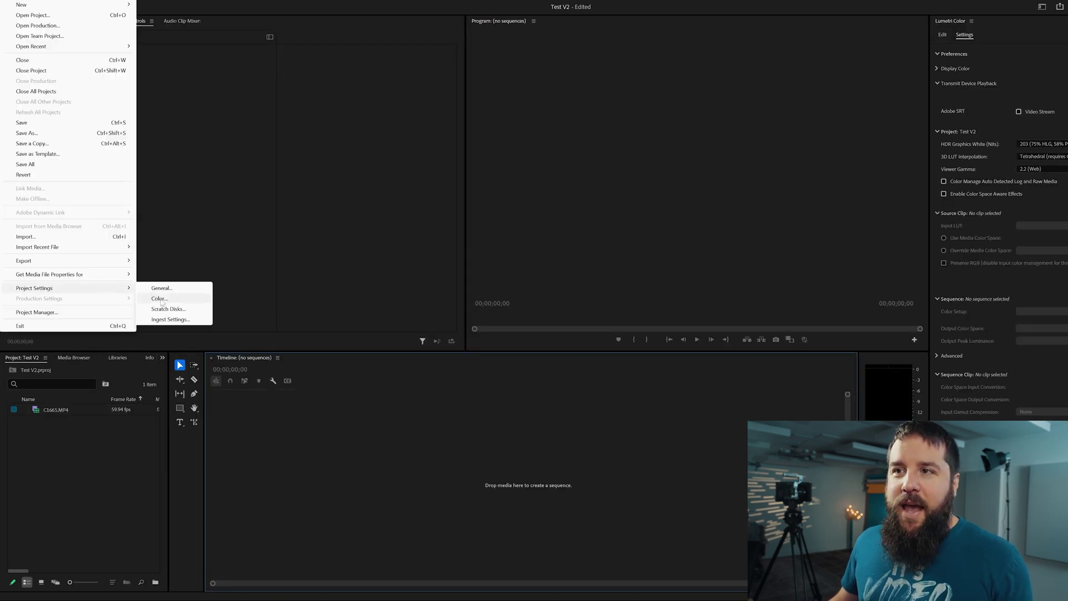
left_click(161, 302)
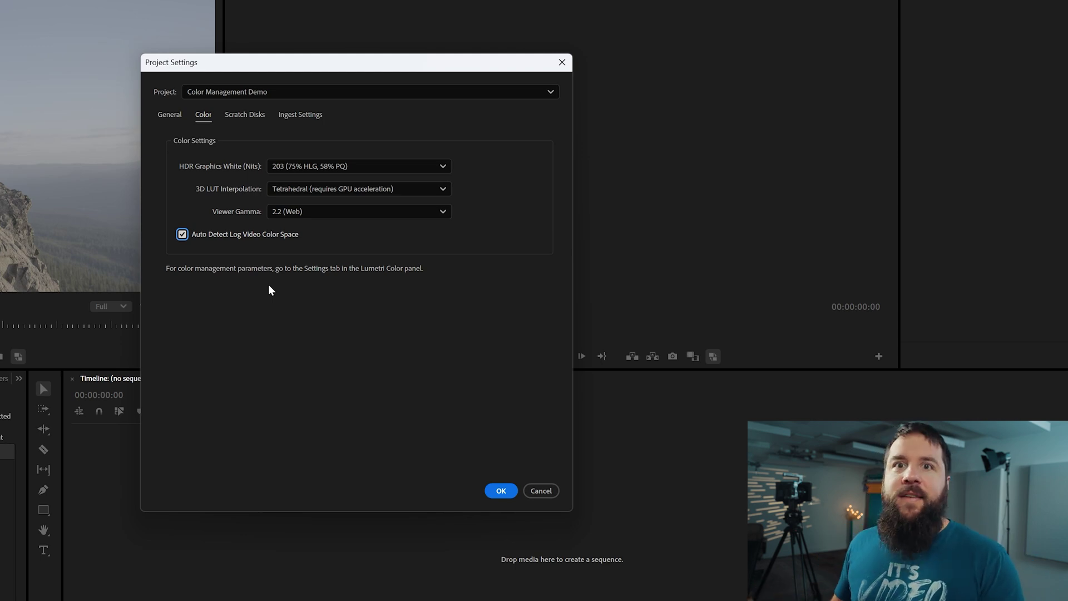
Step: Toggle Auto Detect Log Video Color Space off and back on in the Color Management Demo project, and apply the settings
key("space")
key("Tab")
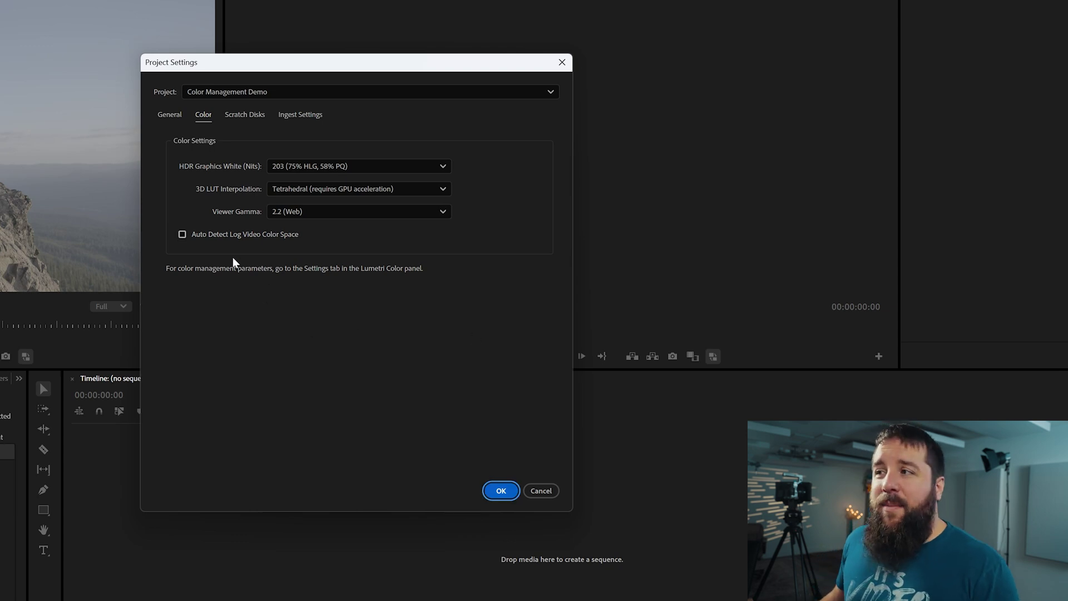
left_click(255, 233)
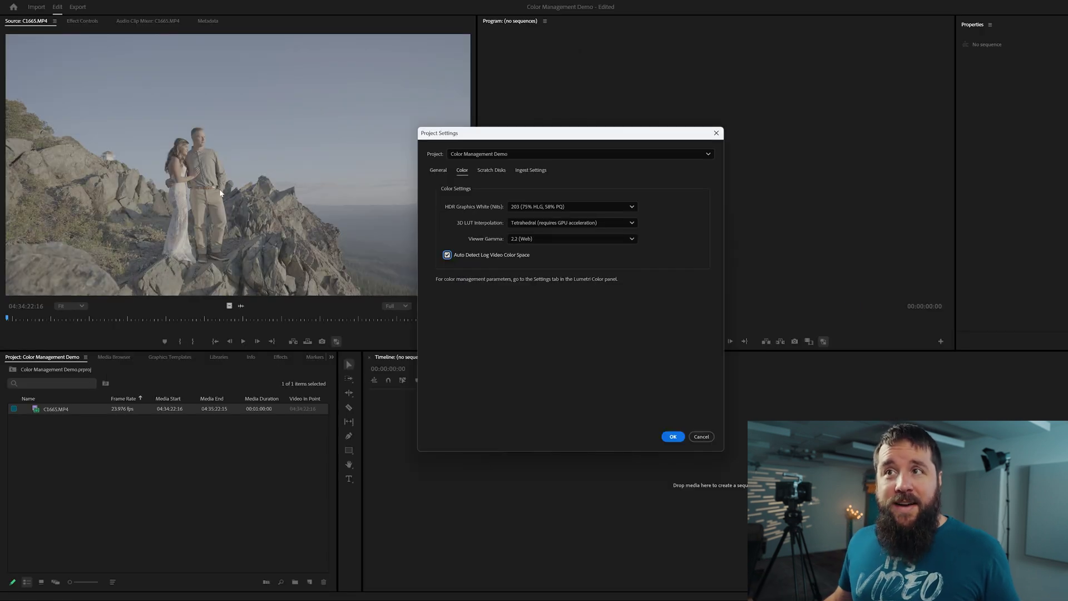
left_click(674, 437)
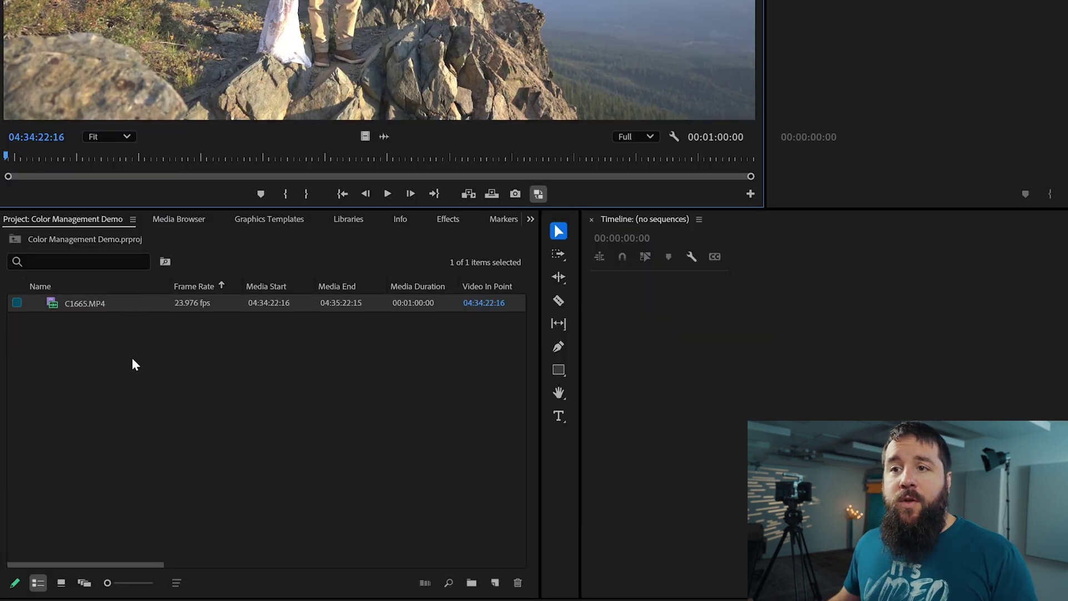
Step: Inspect the color management options for a new UHD (4K) 2160p 23.976 fps sequence and close the dialog without creating it
left_click(132, 357)
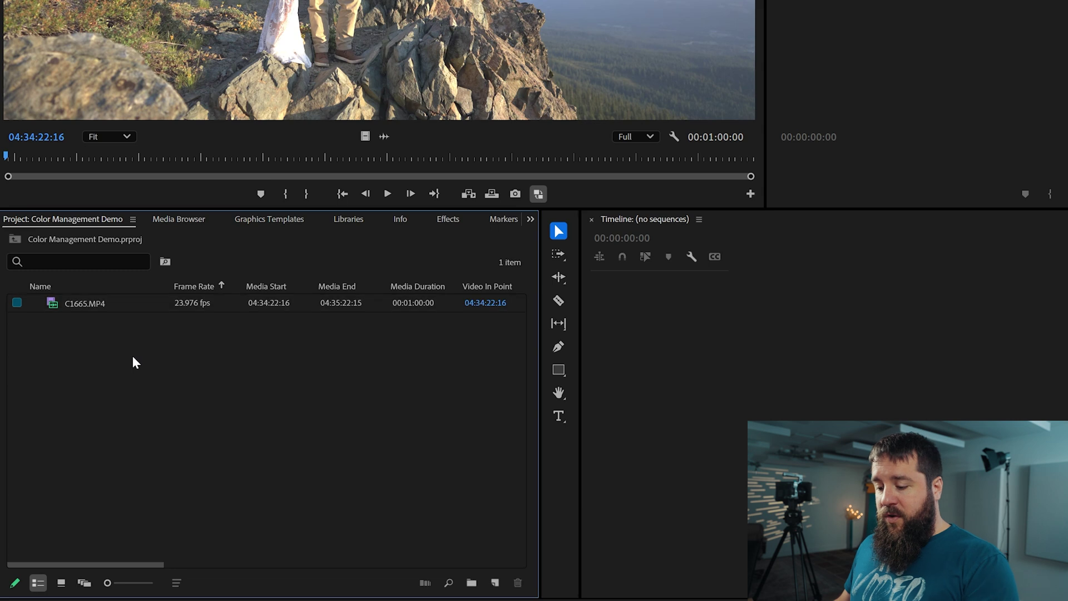
key("ctrl+n")
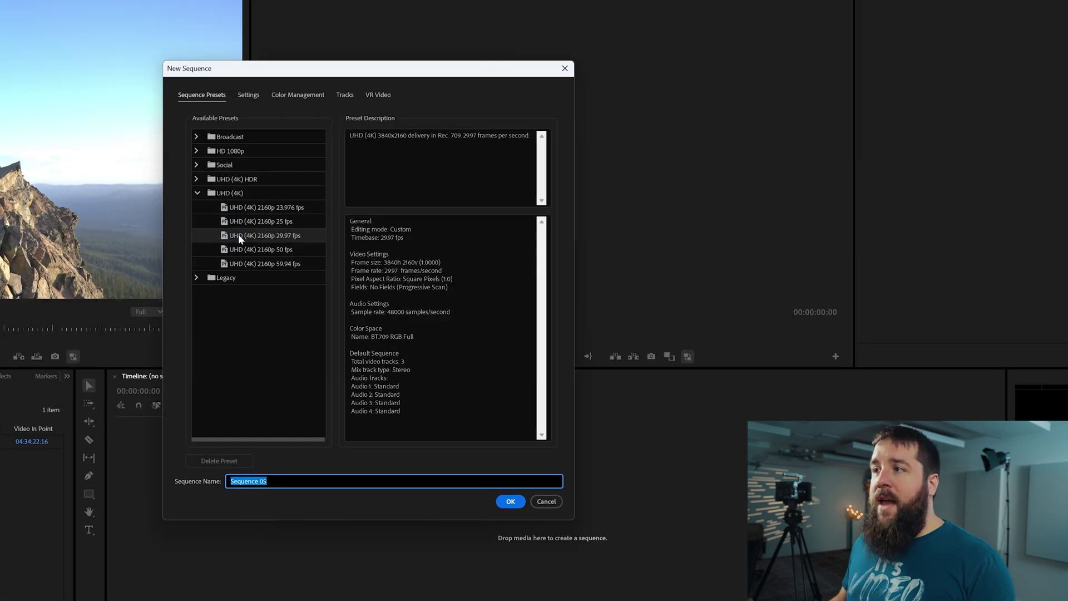
left_click(264, 206)
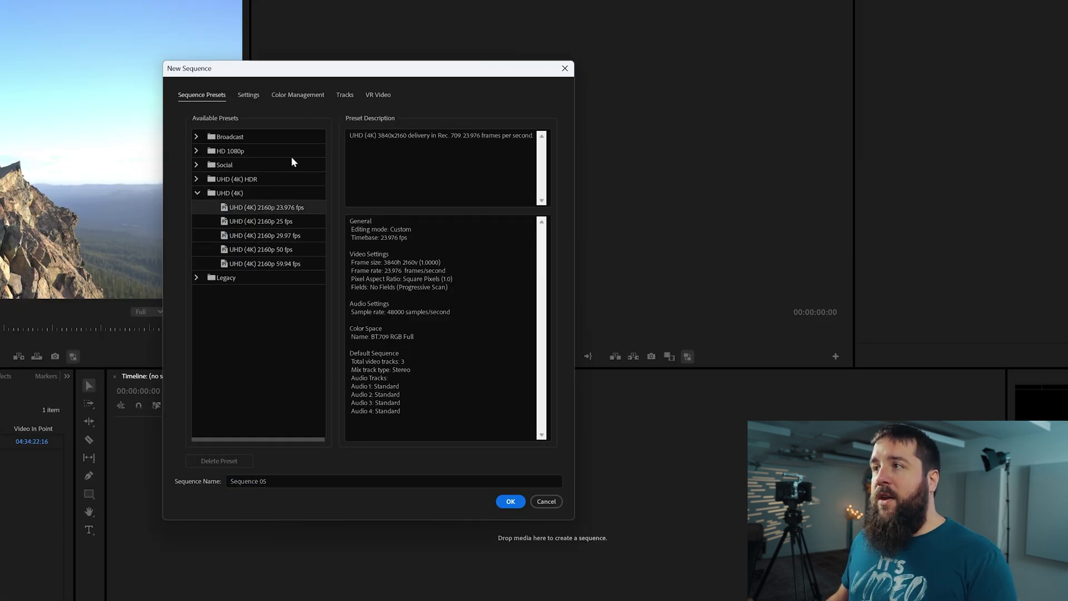
left_click(297, 94)
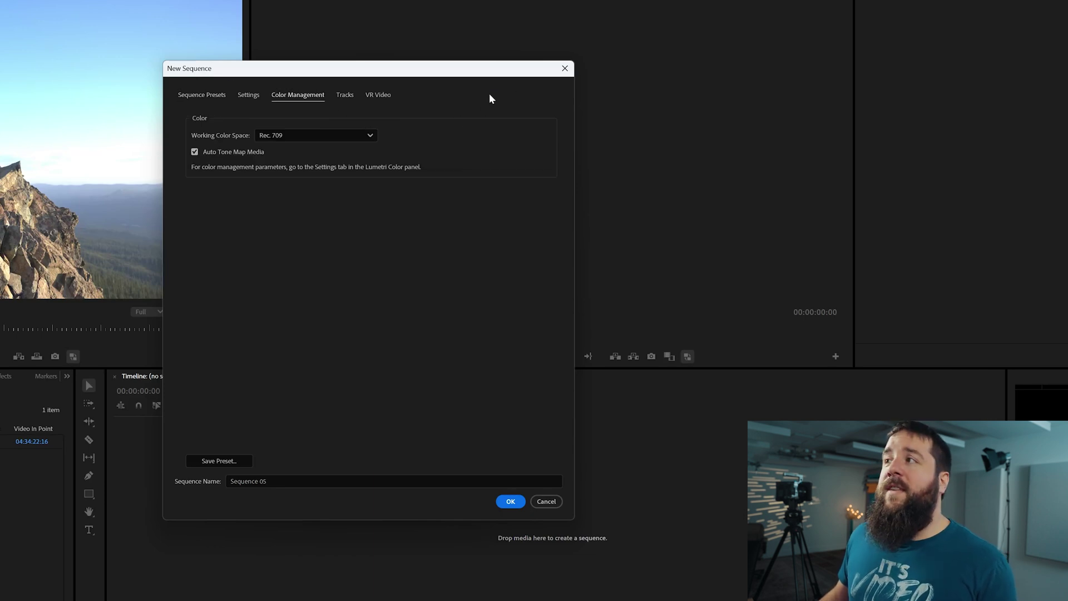
left_click(565, 69)
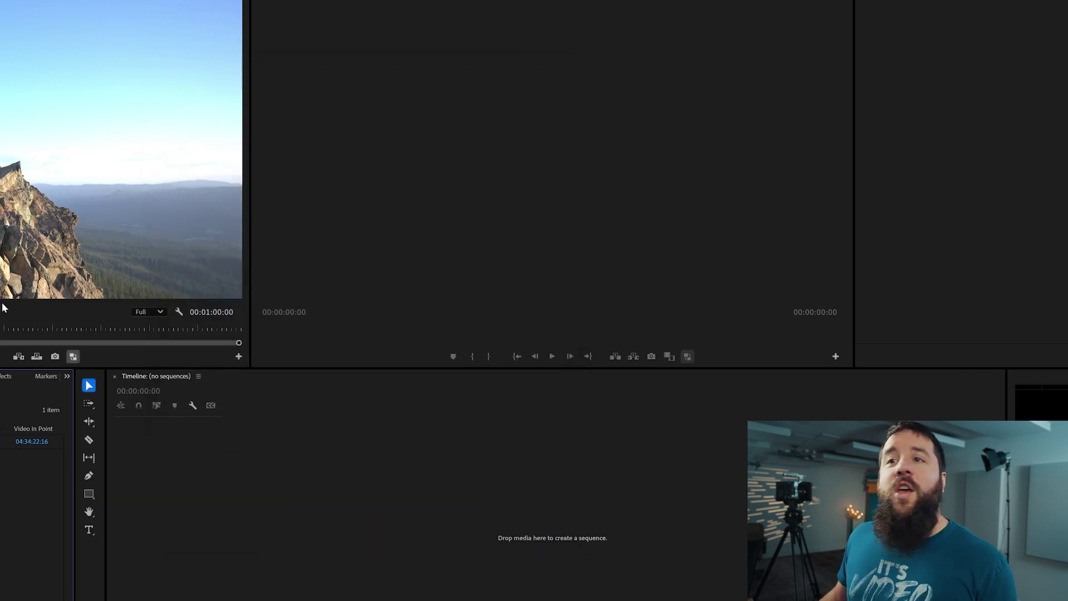
Step: Create a sequence from the clip C1665.MP4 and open its color management settings
left_click_drag(45, 419, 506, 455)
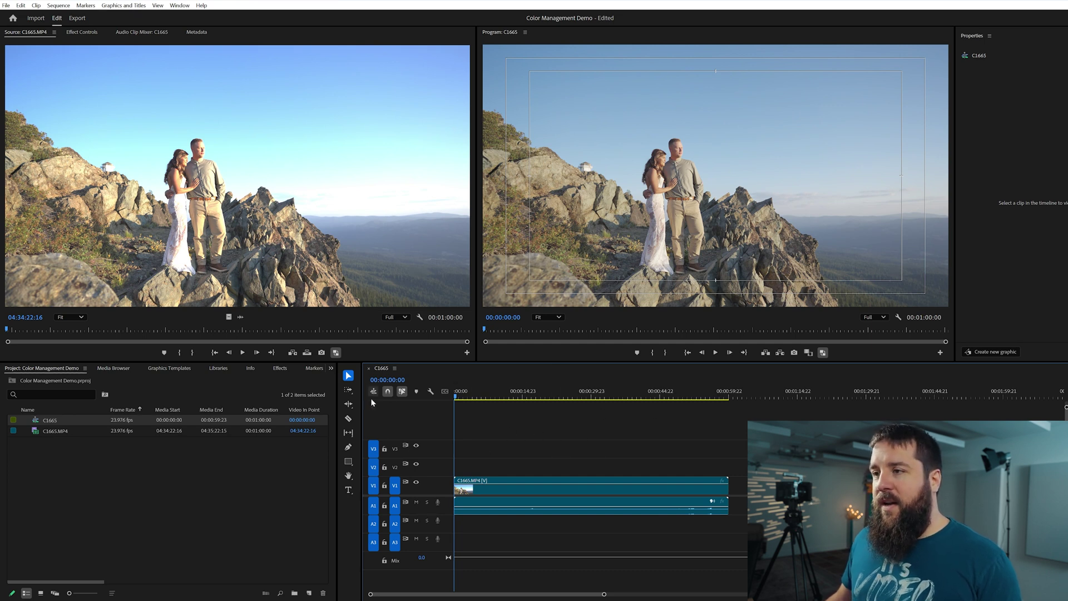
left_click(69, 5)
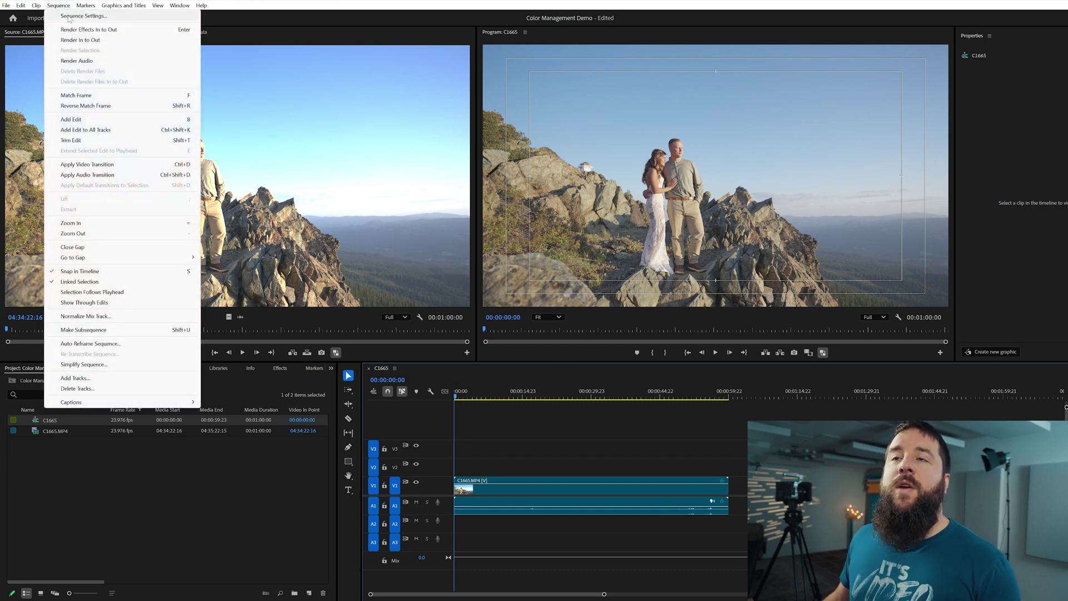
left_click(94, 17)
left_click(489, 142)
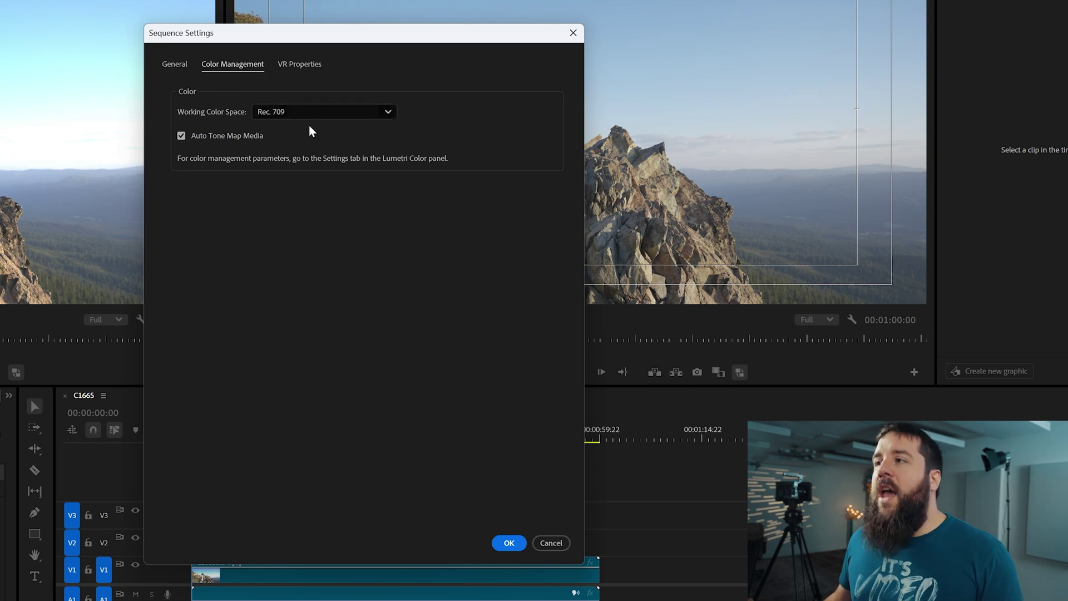
Step: Choose Rec. 709 as the sequence's working color space and apply the sequence settings
left_click(388, 112)
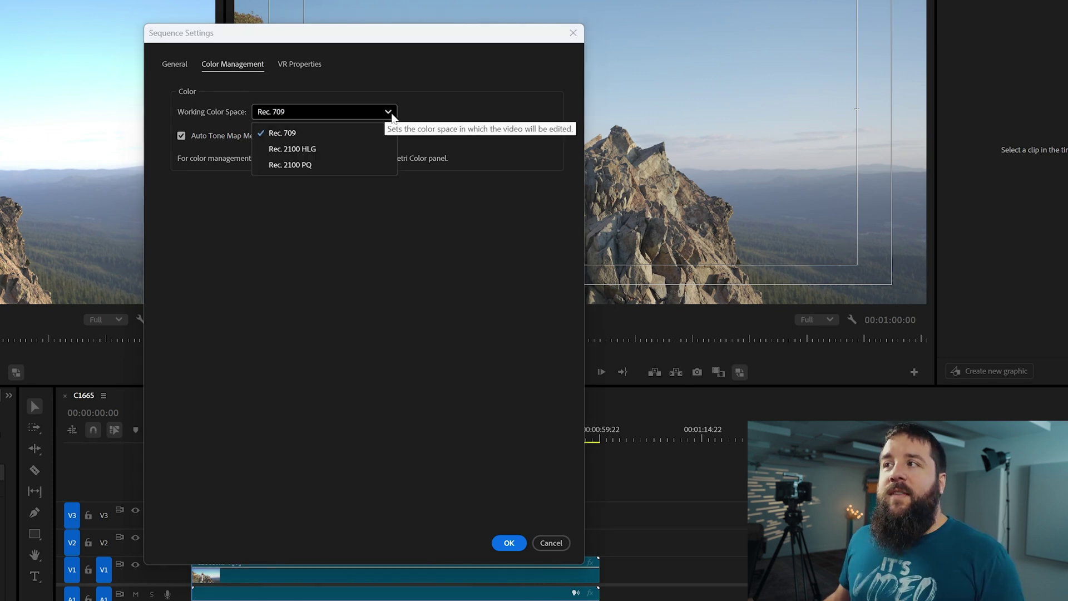
left_click(319, 132)
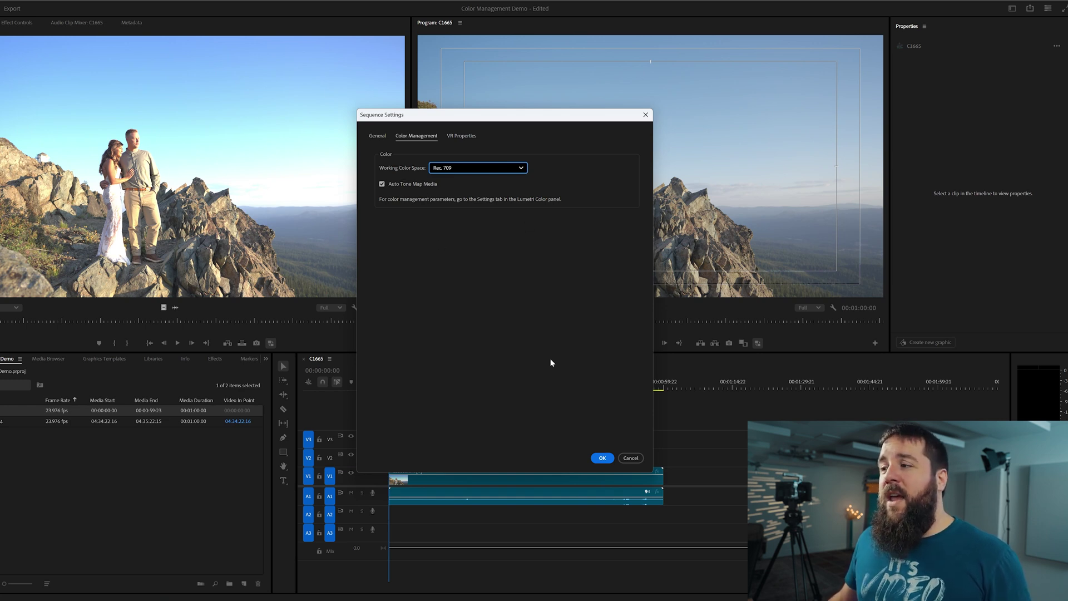
left_click(601, 458)
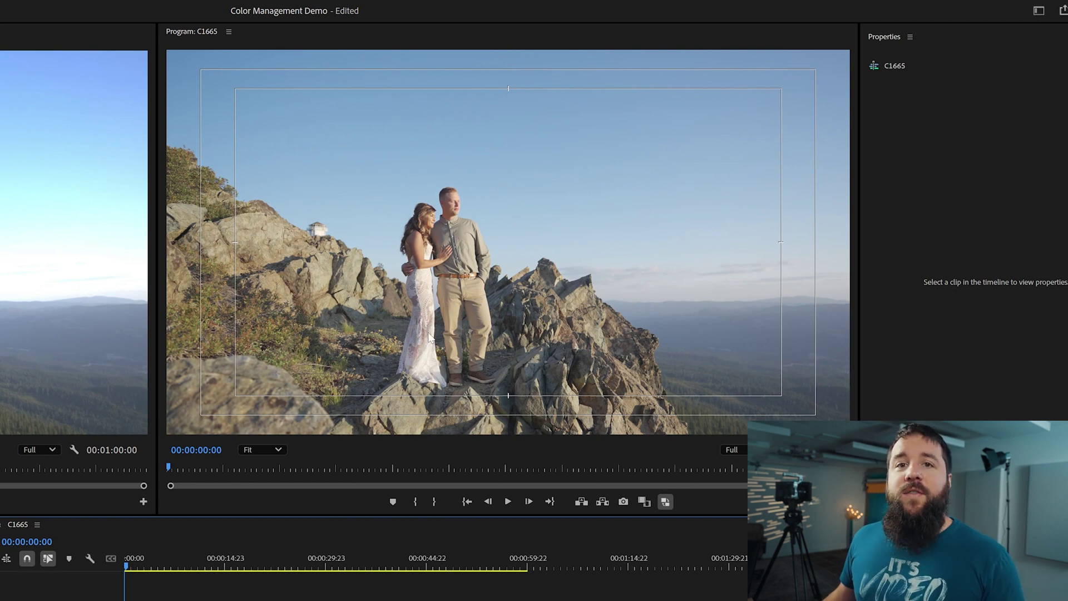
Step: Switch to the Color workspace and select the C1665.MP4 clip in the timeline
left_click(976, 10)
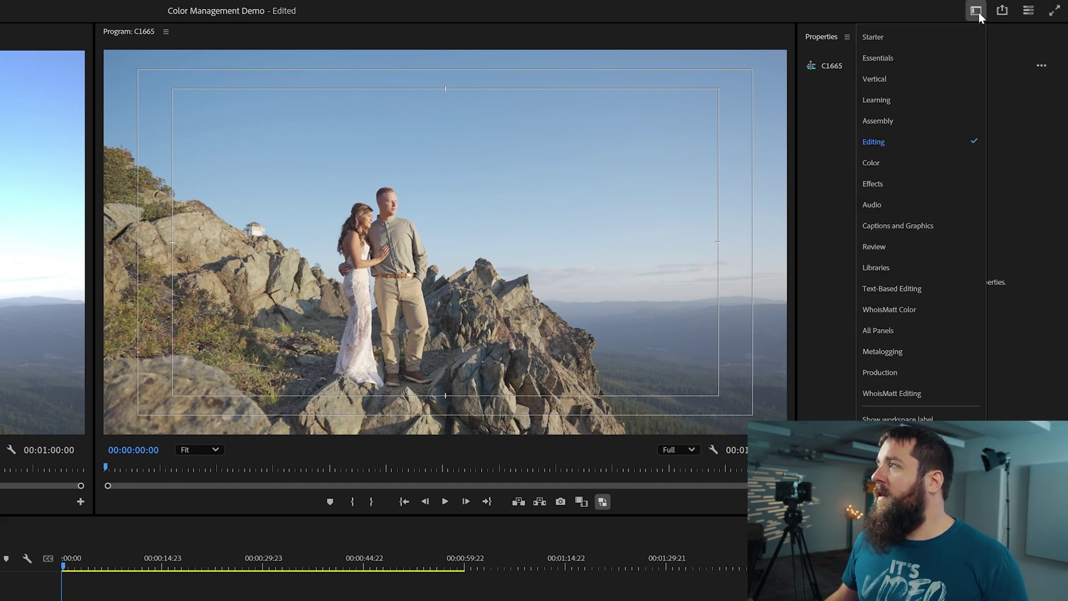
left_click(923, 167)
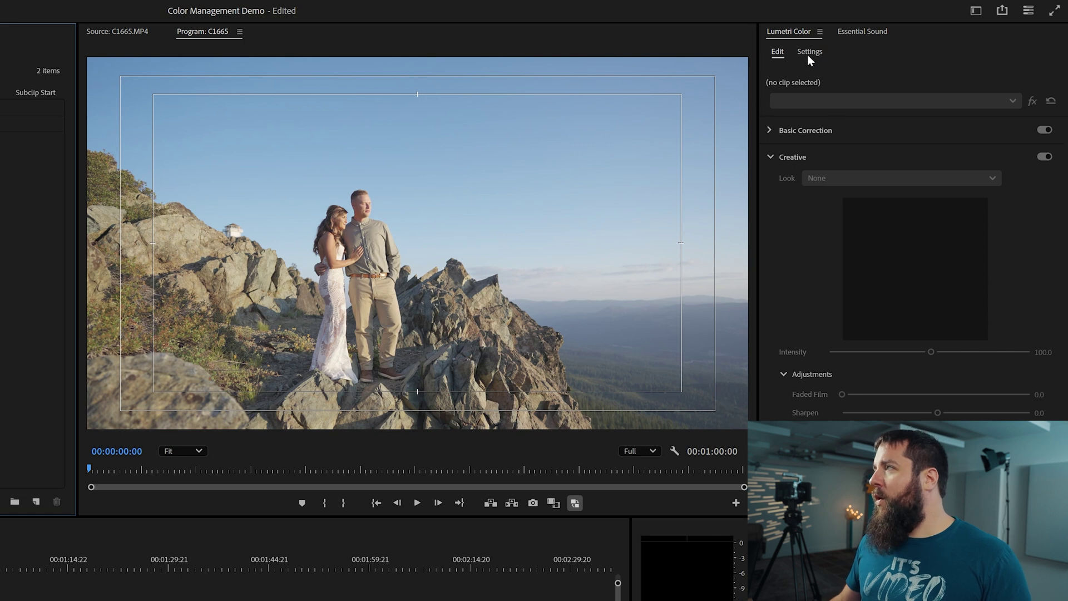
left_click(649, 366)
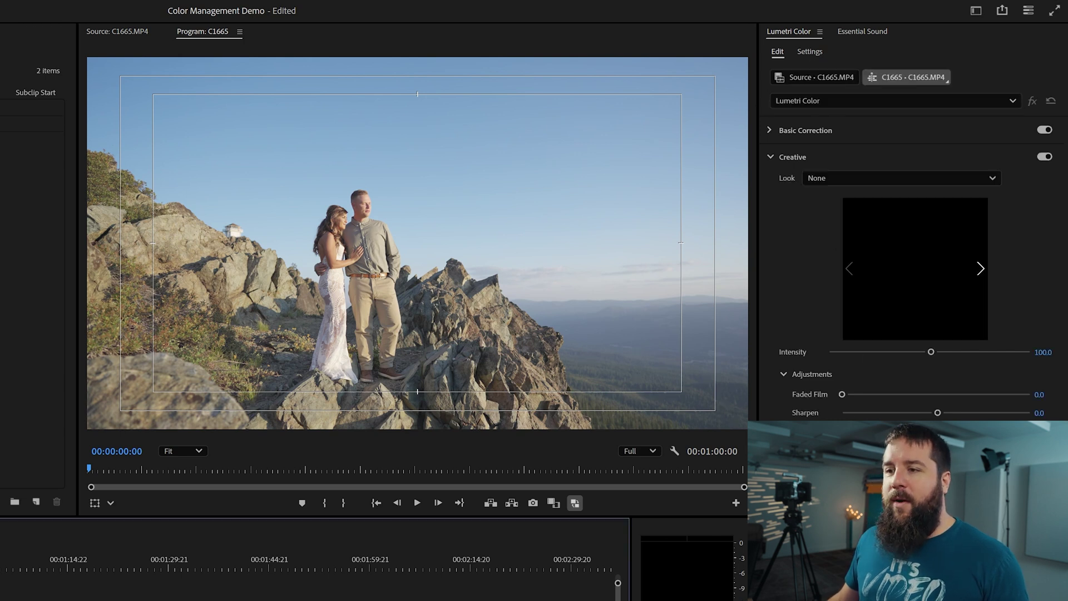
Step: Show Lumetri Color's color management settings with Preferences and Project expanded and Transmit Device Playback collapsed
left_click(805, 132)
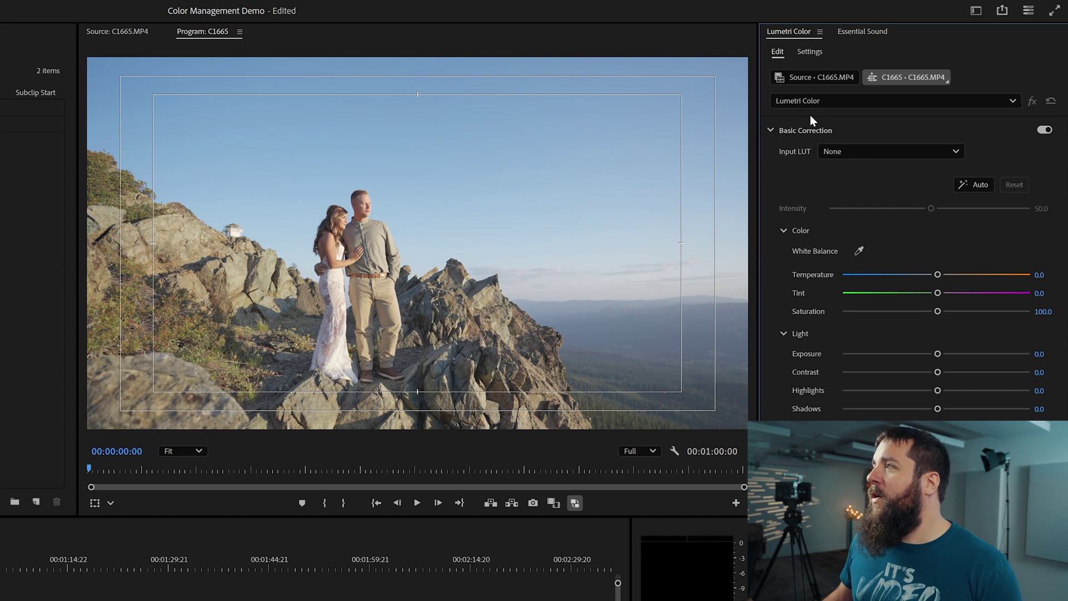
left_click(813, 54)
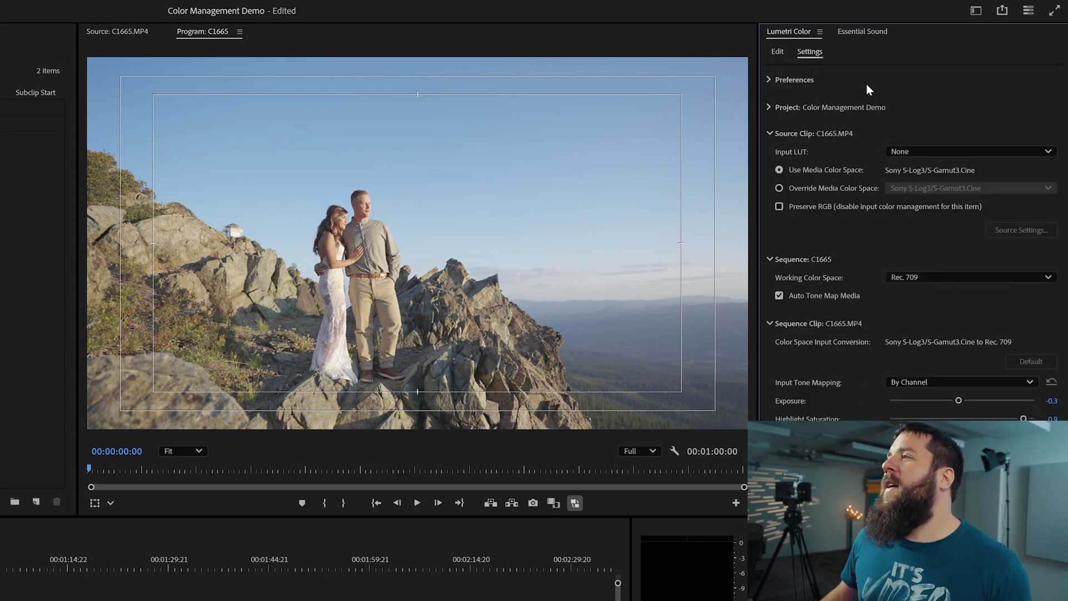
left_click(785, 107)
left_click(787, 79)
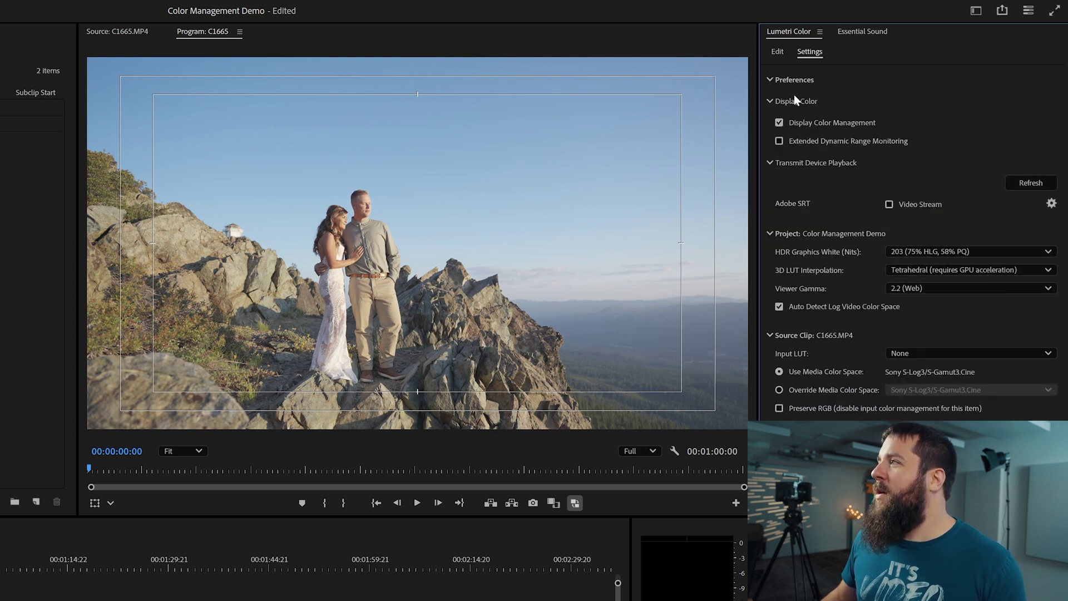
left_click(794, 97)
left_click(795, 100)
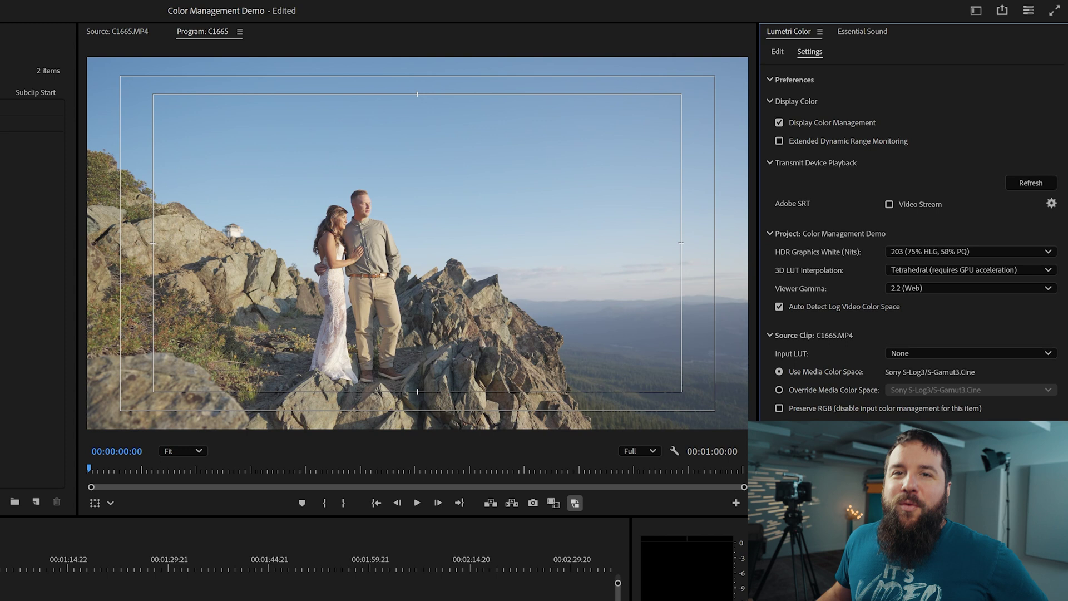
mouse_move(797, 121)
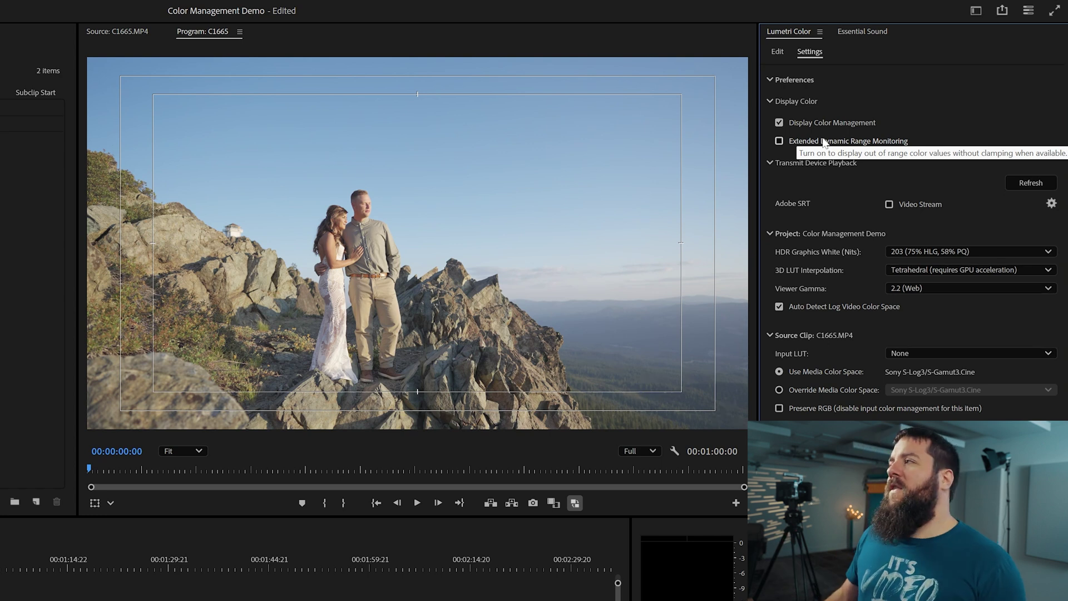
left_click(770, 163)
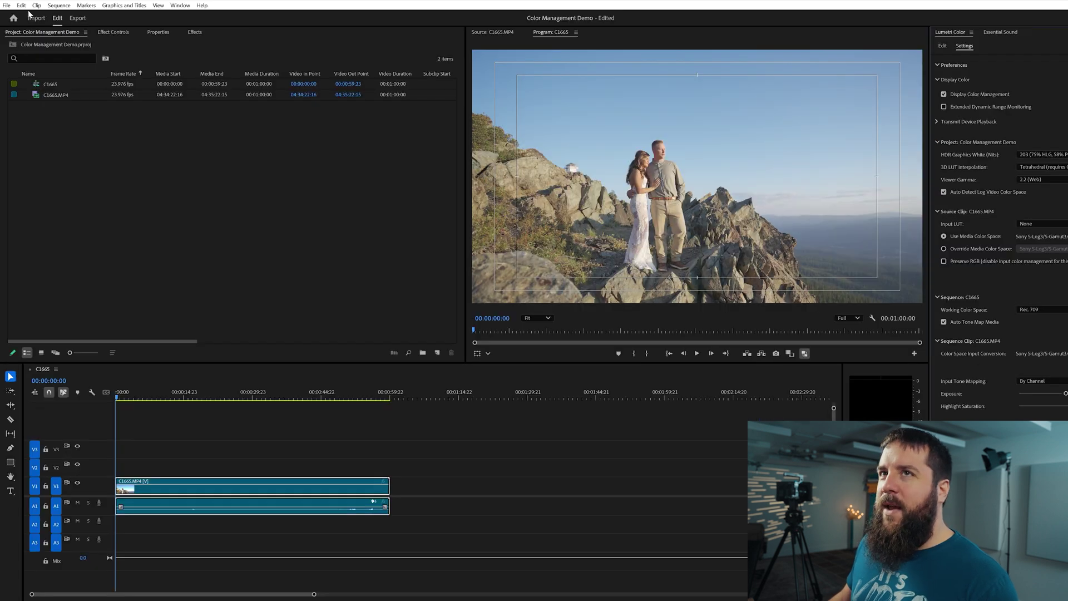
Step: Open the project's color settings beside the Lumetri Color settings to compare them, and close the dialog unchanged
left_click(6, 6)
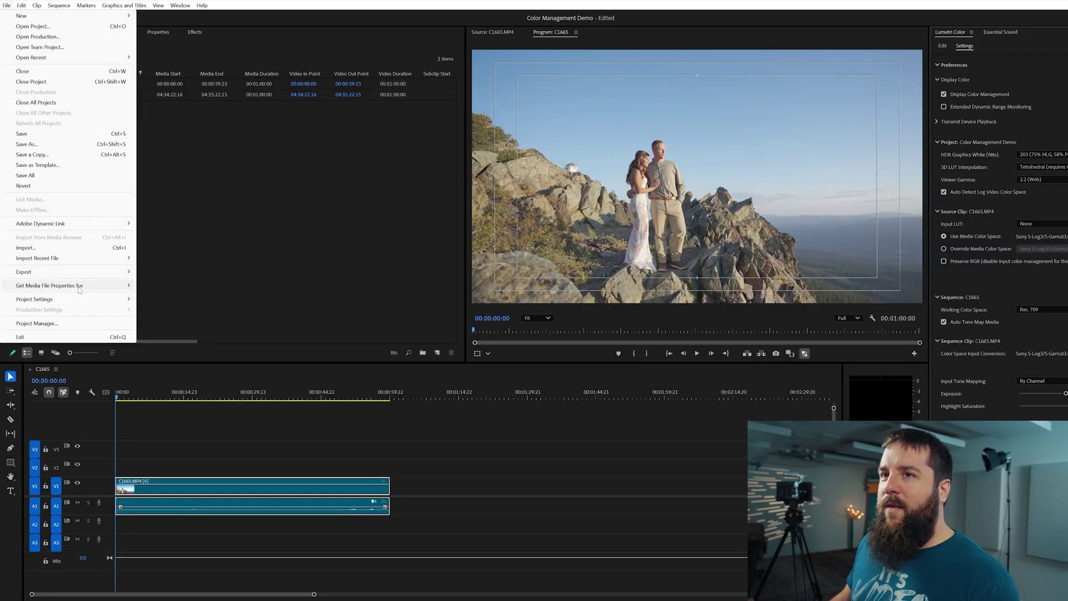
mouse_move(75, 303)
left_click(159, 309)
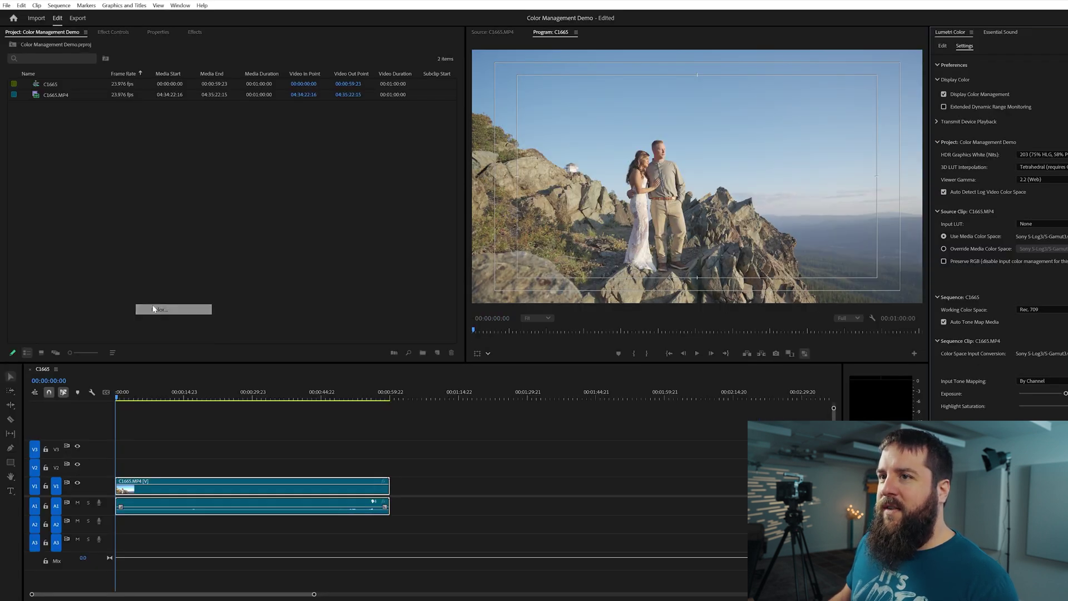
left_click_drag(585, 148, 783, 88)
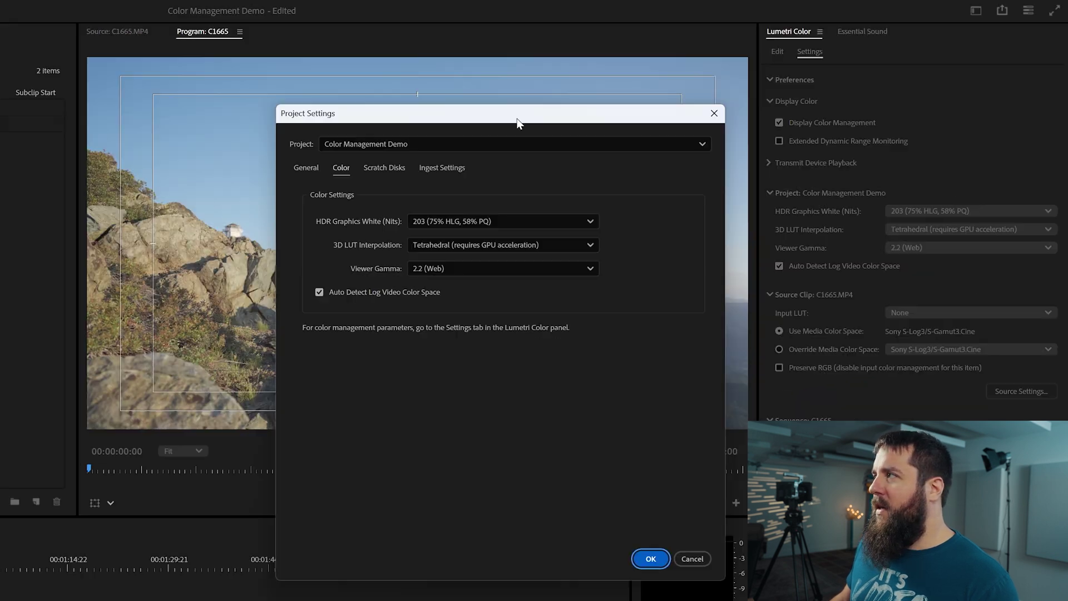
left_click_drag(545, 113, 545, 114)
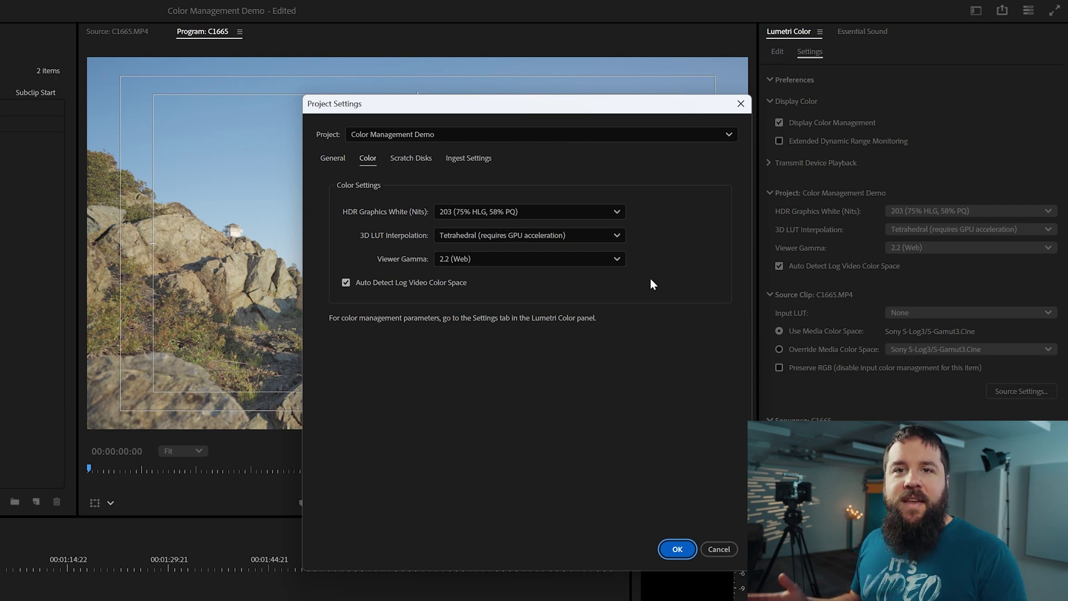
left_click(748, 107)
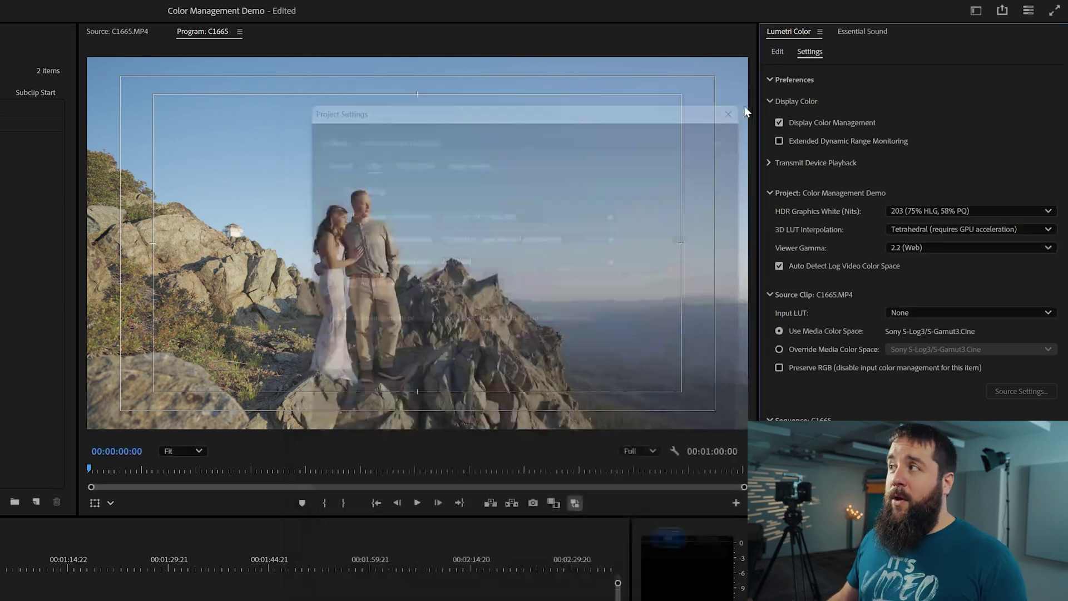
Step: Compare the sequence's color management settings with the Sequence section of Lumetri Color, and close the dialog unchanged
left_click(59, 5)
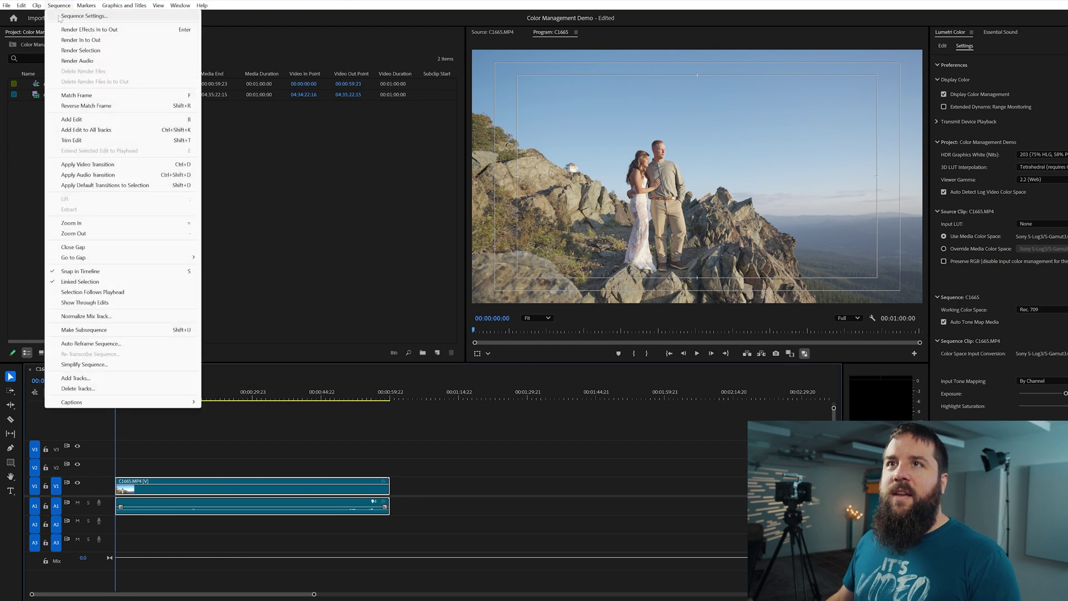
left_click(61, 16)
left_click(471, 145)
left_click_drag(514, 129, 733, 255)
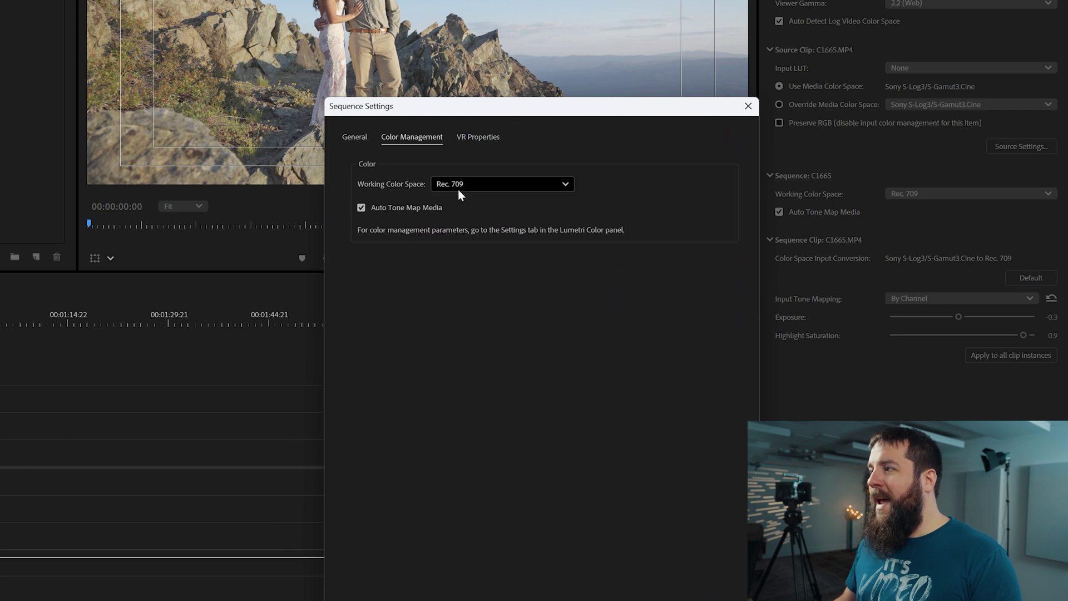
left_click(746, 108)
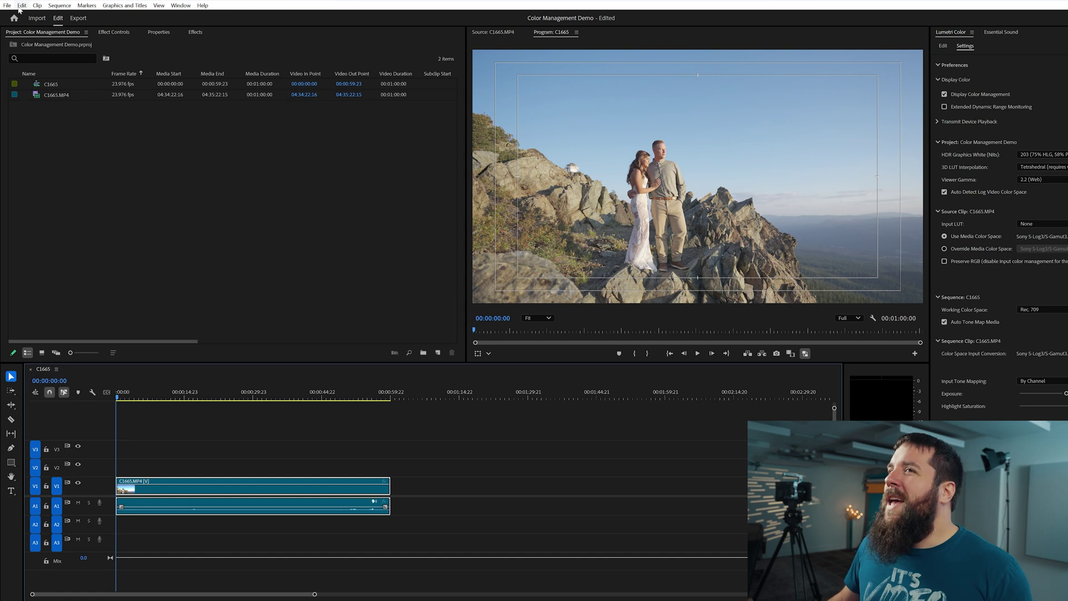
Step: Review the project's log detection option in its color settings again and close the dialog
left_click(7, 5)
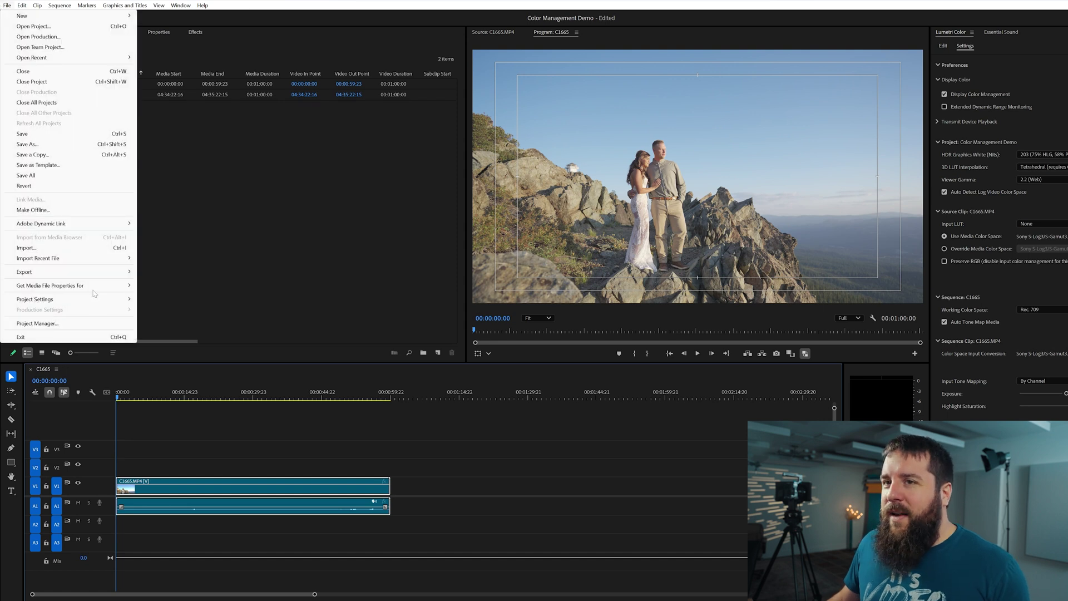
mouse_move(98, 299)
left_click(159, 311)
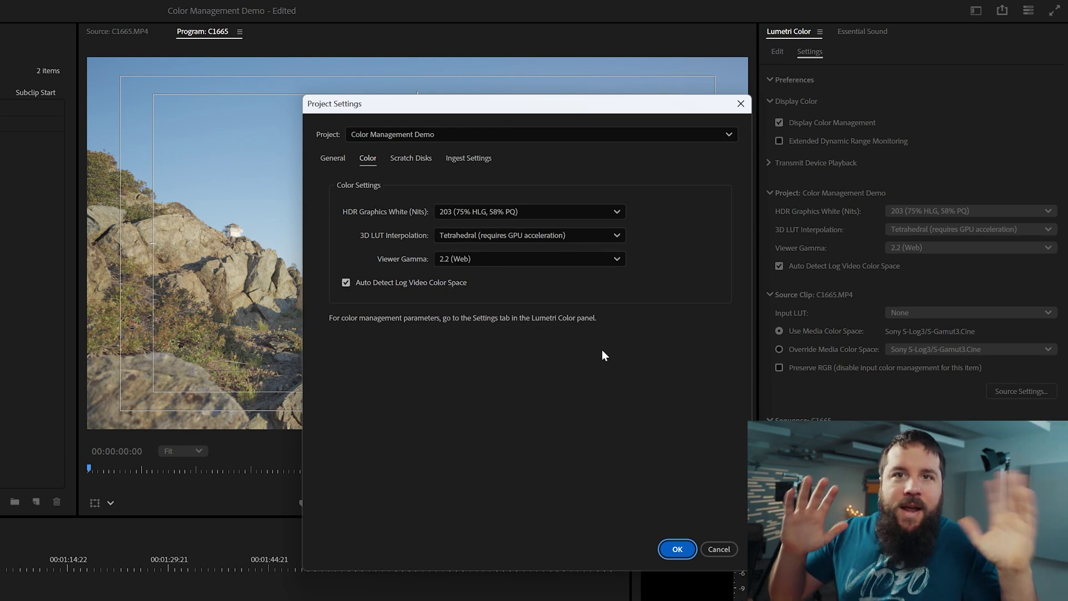
left_click(678, 549)
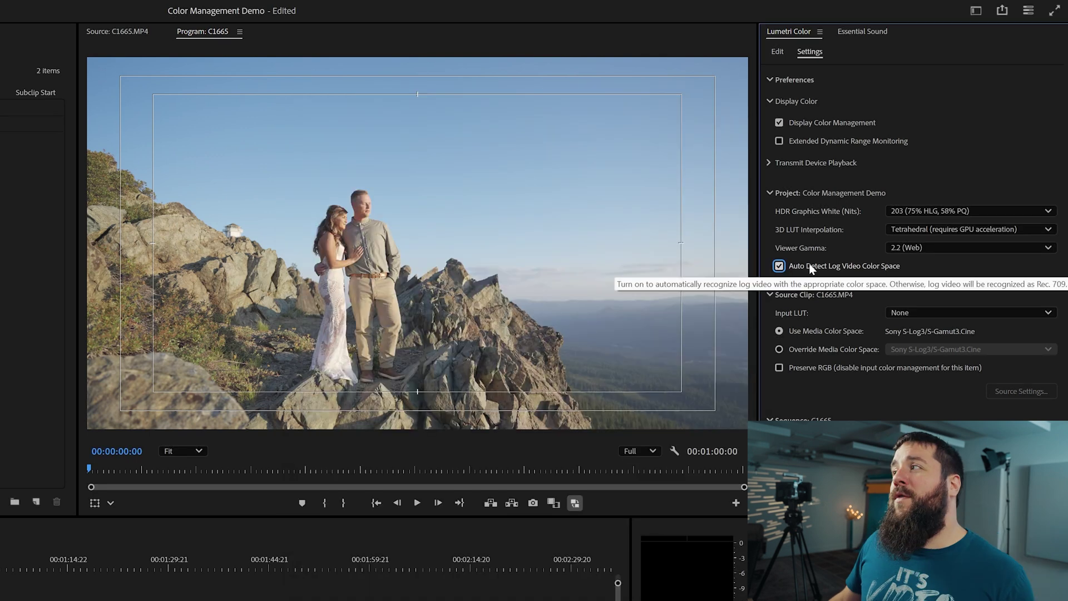
Step: Turn Auto Detect Log Video Color Space off and back on, and reselect the C1665.MP4 clip in the timeline
left_click(810, 267)
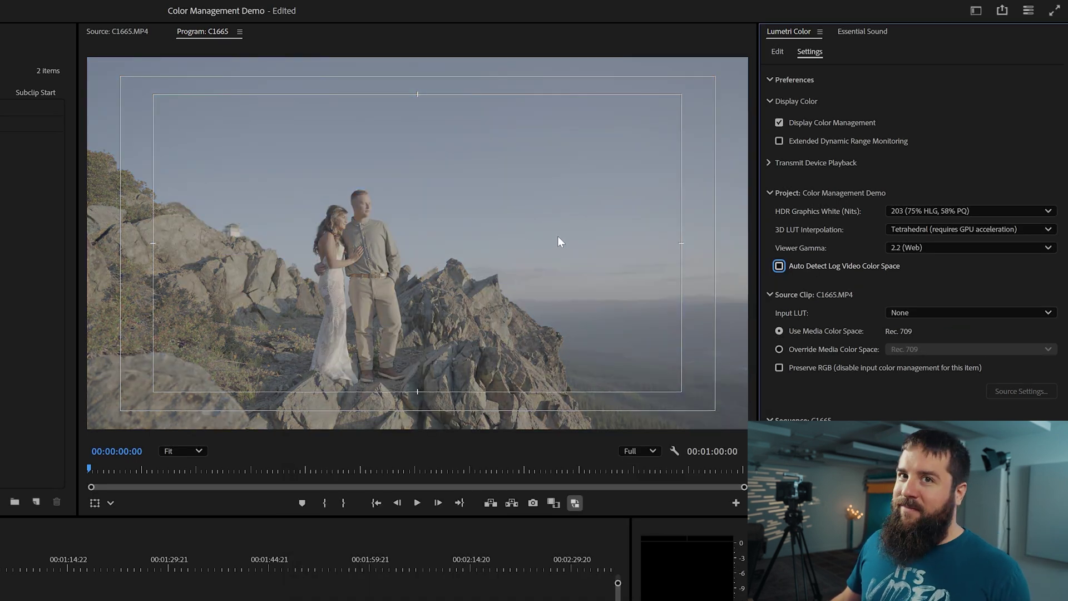
left_click(781, 266)
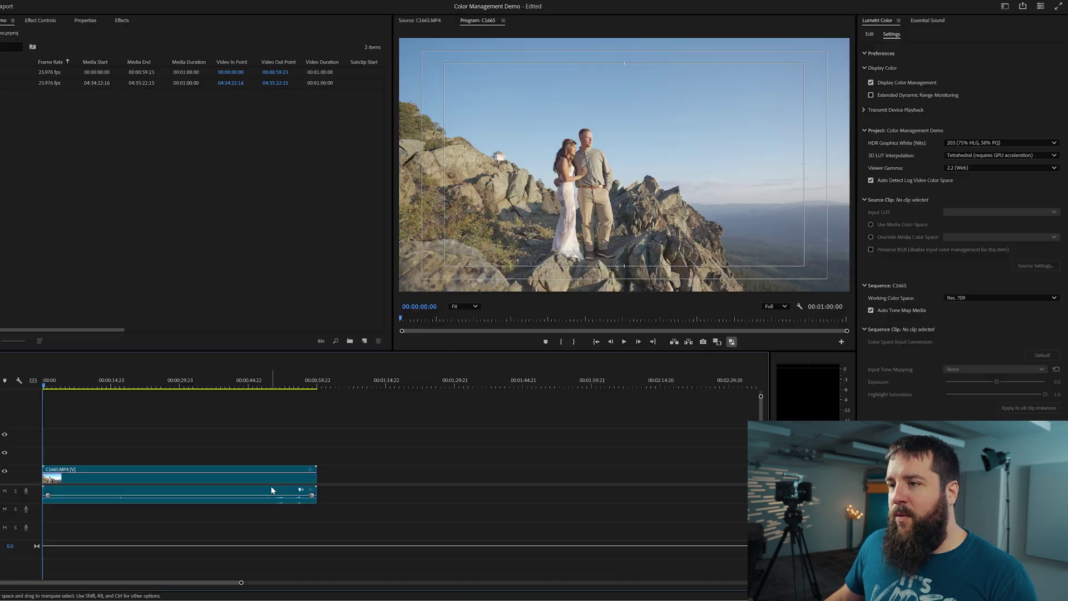
left_click(289, 473)
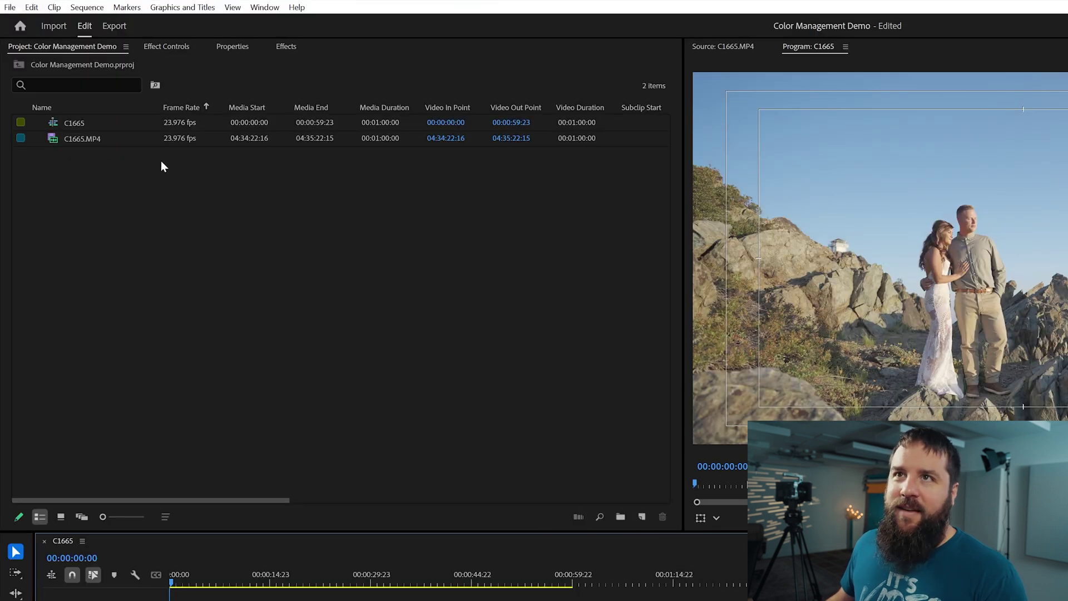
Step: Inspect the Modify Clip color settings of the source clip C1665.MP4 in the project and close the dialog unchanged
left_click(67, 136)
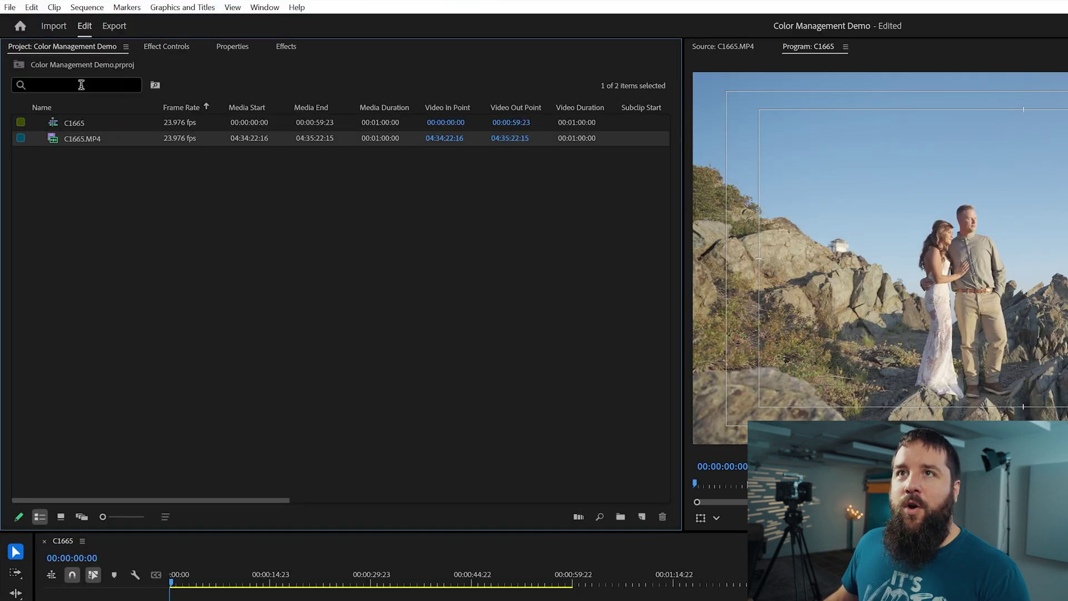
right_click(83, 142)
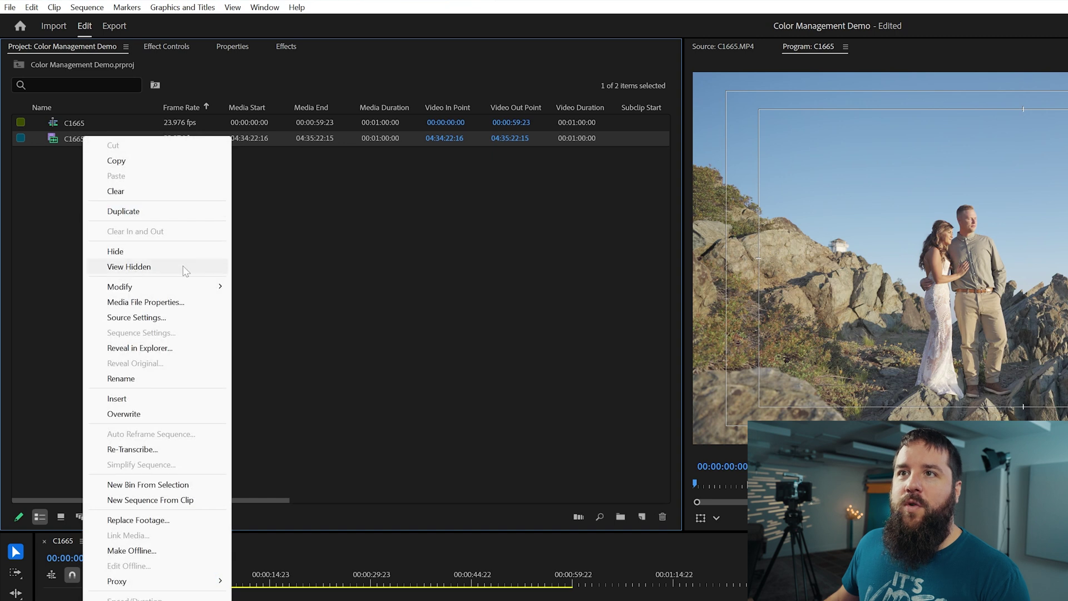
mouse_move(192, 293)
left_click(262, 303)
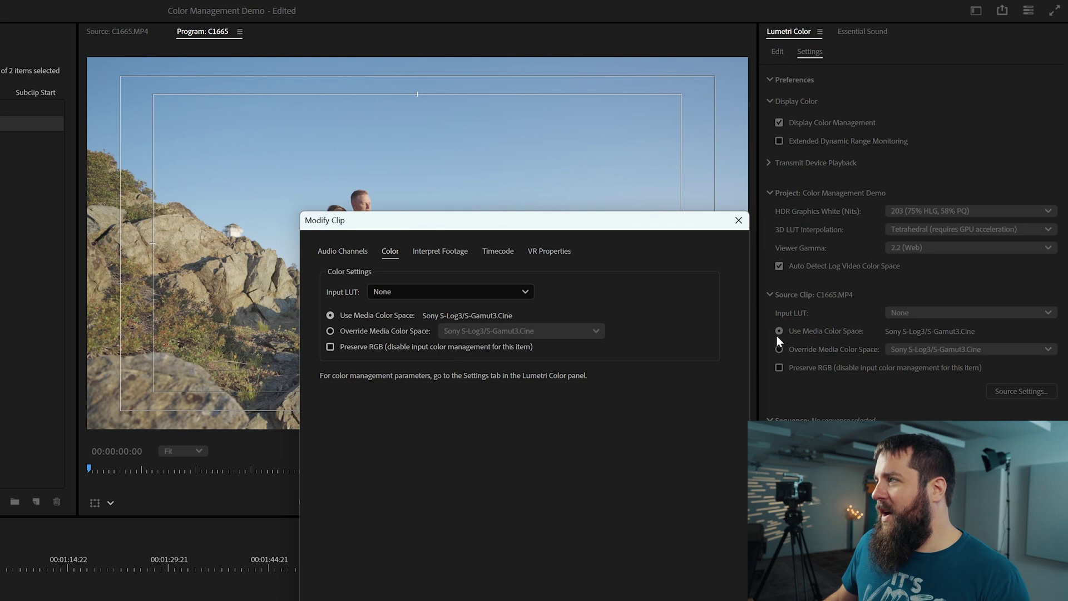
left_click(735, 222)
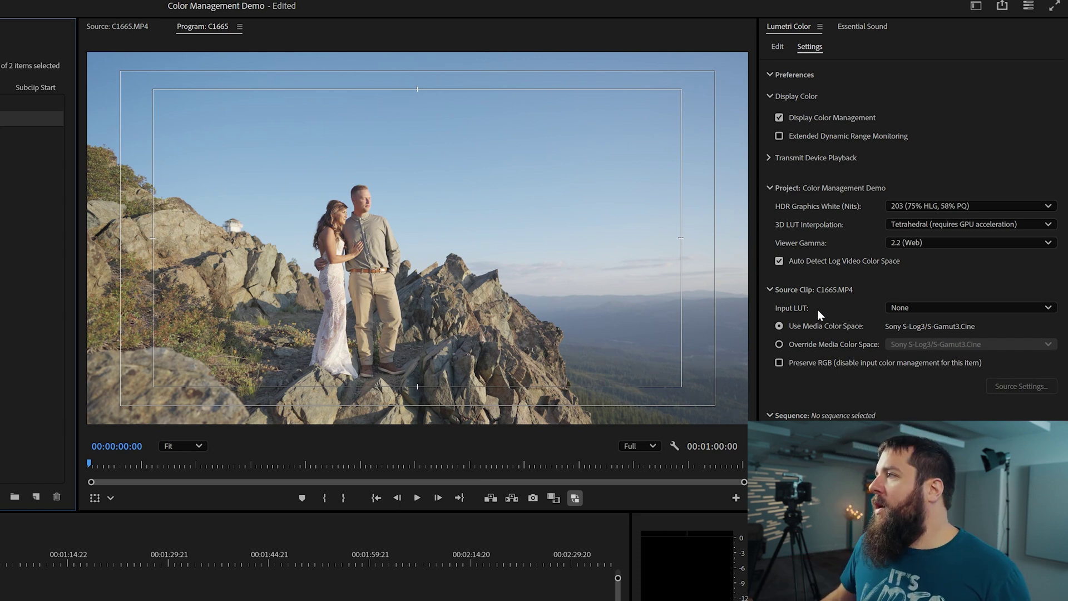
Step: Examine the source clip's Input LUT choices, compare them with the Basic Correction and Creative controls, and return to the color management settings
left_click(934, 307)
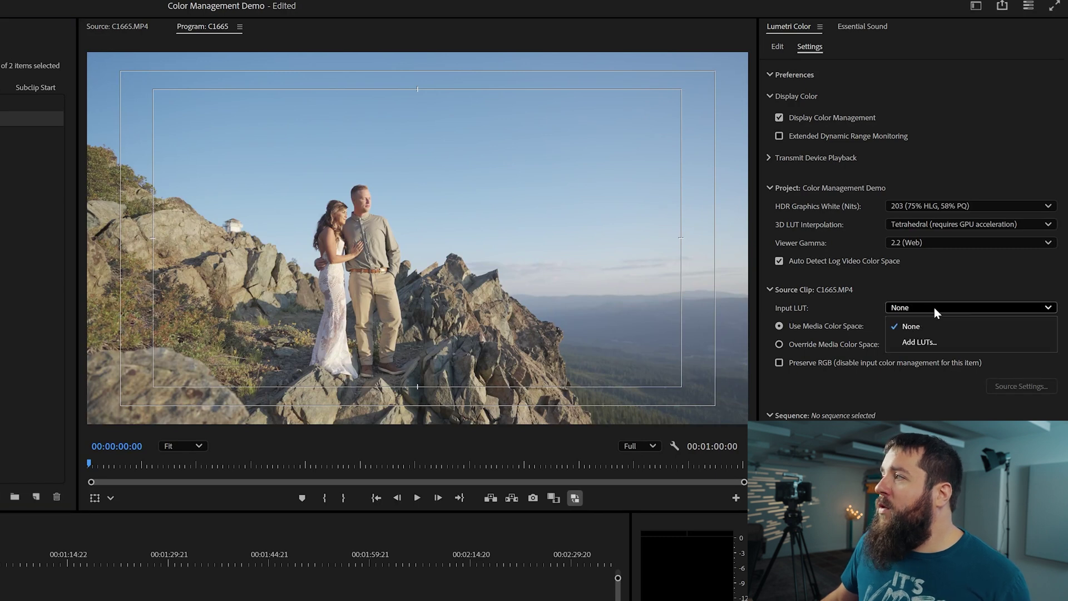
left_click(852, 305)
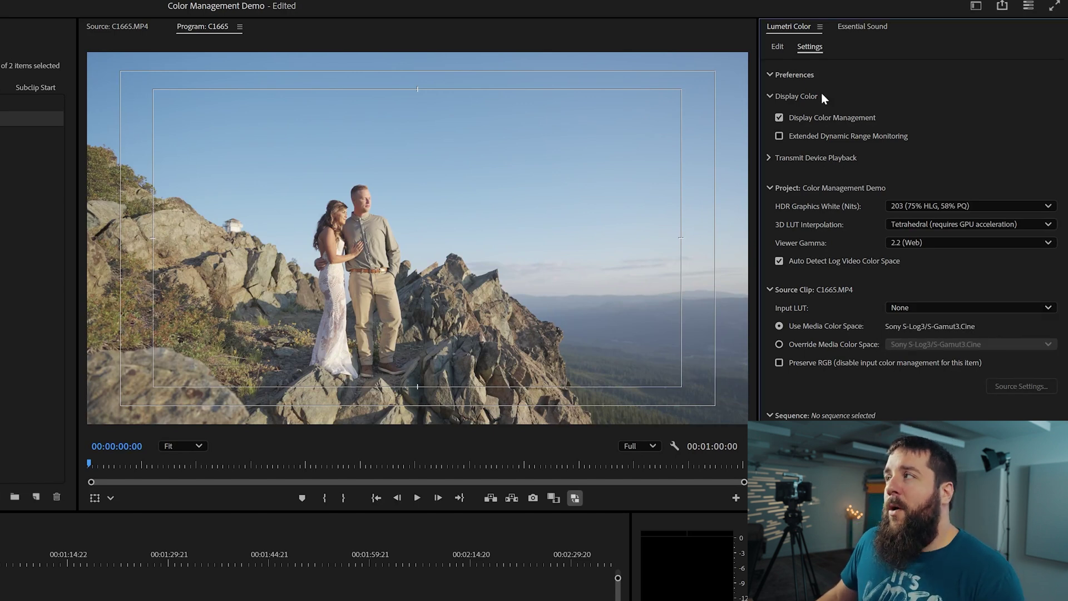
left_click(776, 46)
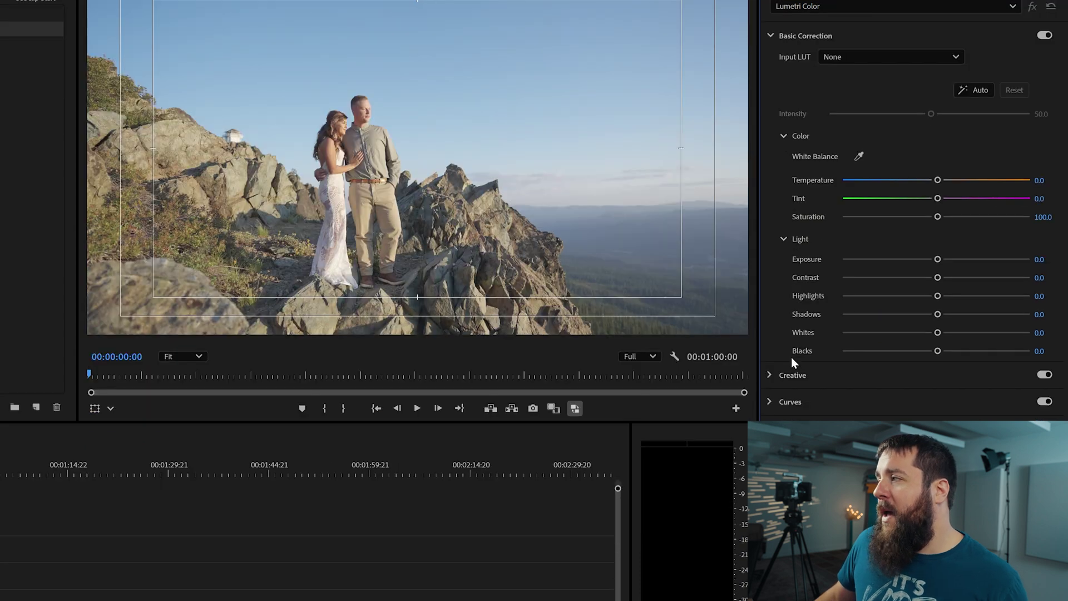
left_click(792, 372)
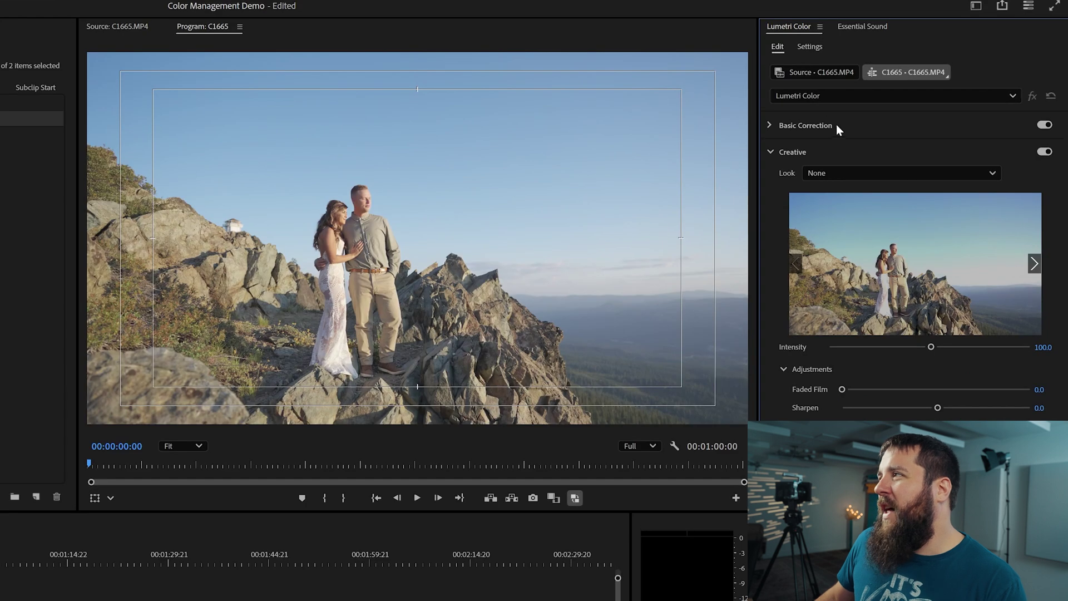
left_click(810, 47)
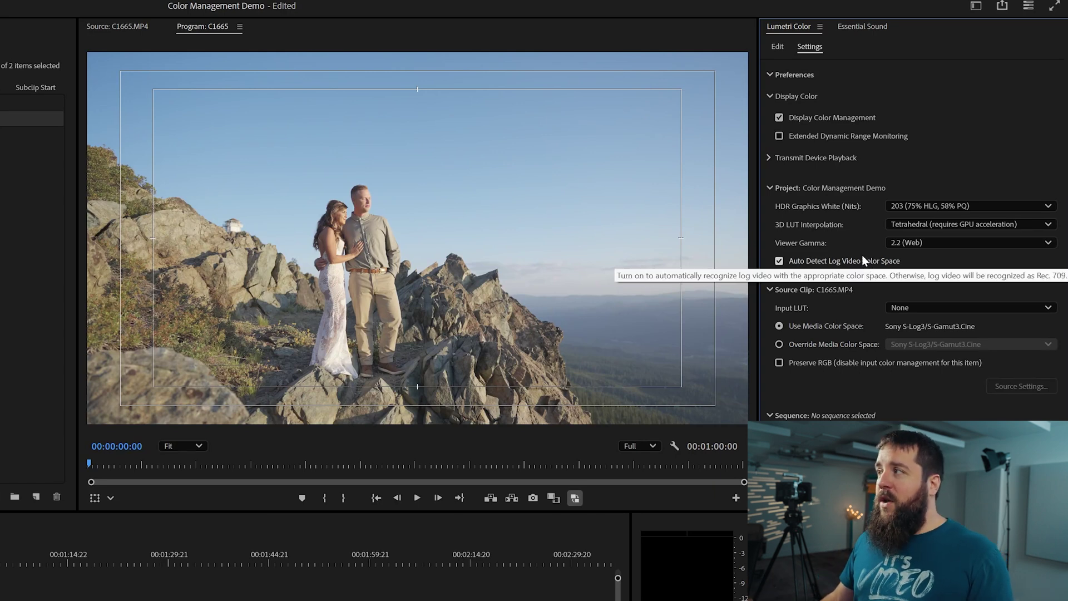
Step: Disable automatic log color space detection to compare the image, and enable it again
left_click(810, 261)
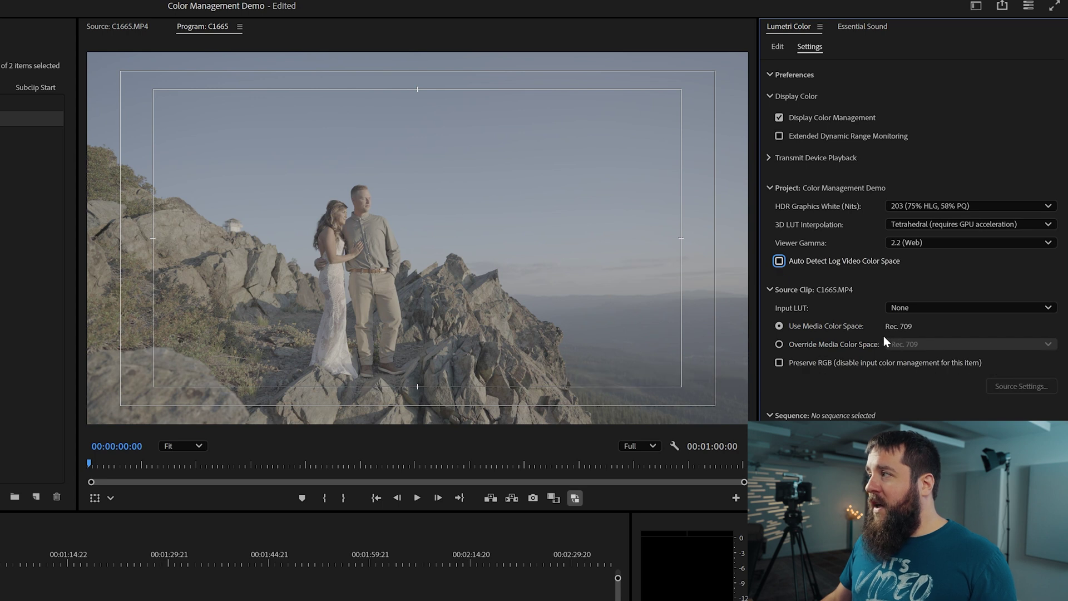
left_click(795, 261)
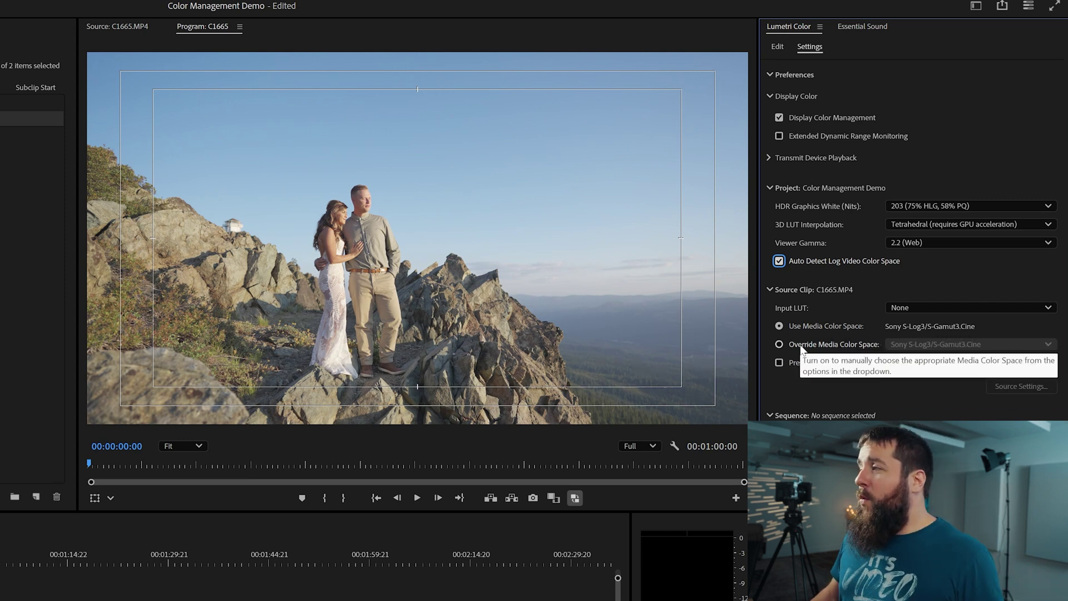
Step: Try Canon Log/Cinema Gamut, ACEScct and Apple Log/Rec. 2020 as the override media color space of source clip C1665.MP4
left_click(779, 344)
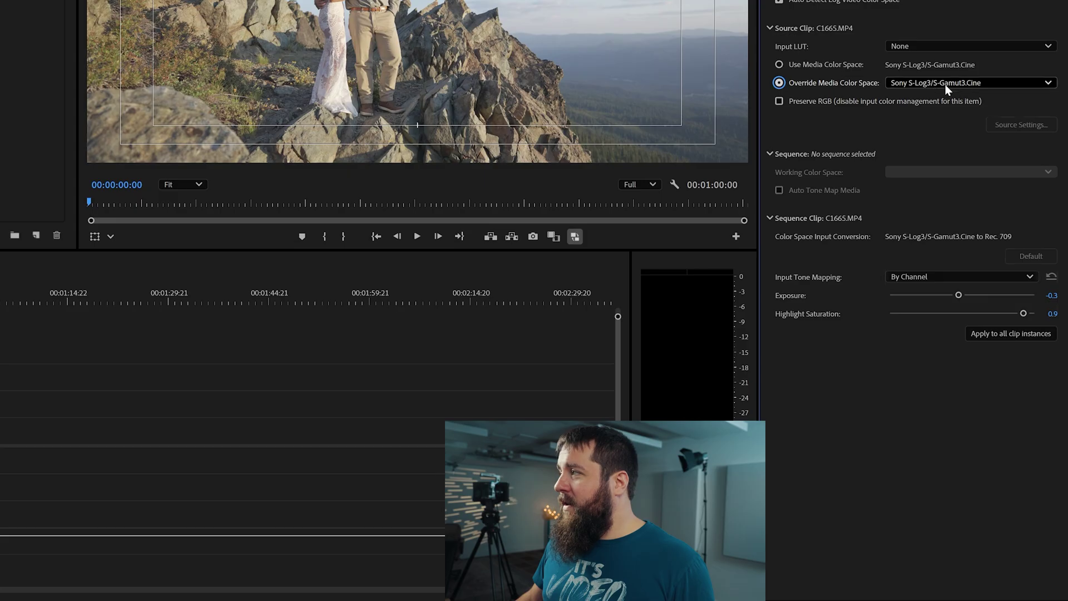
left_click(946, 344)
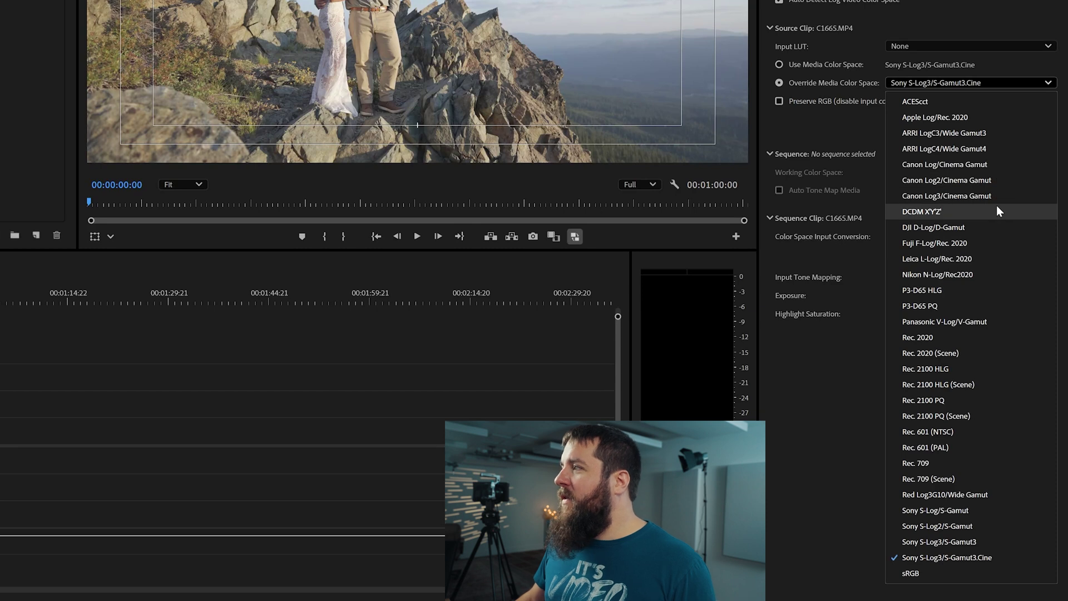
left_click(969, 170)
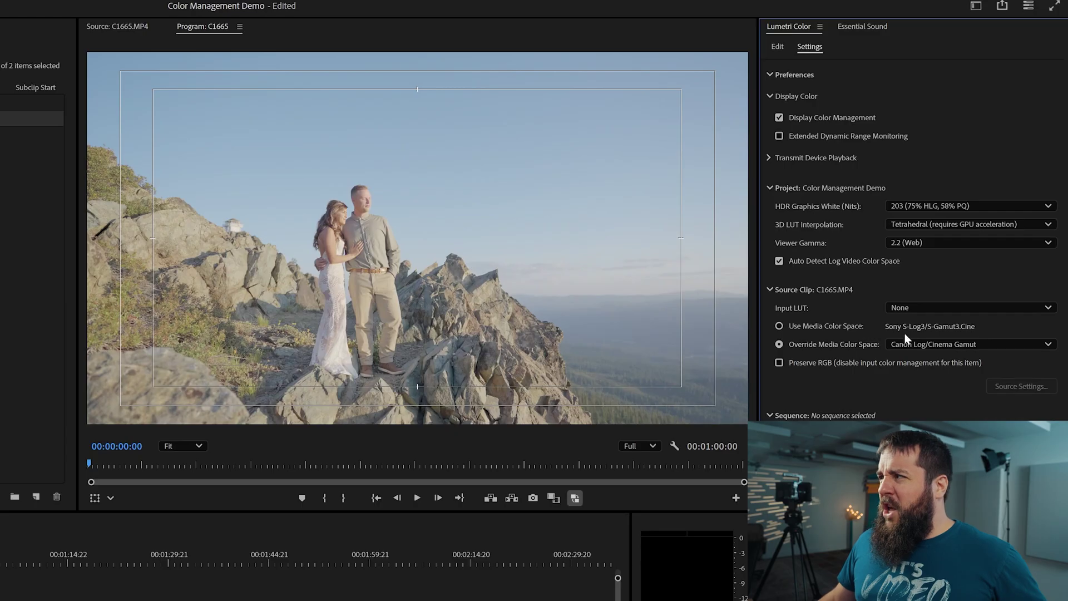
left_click(945, 343)
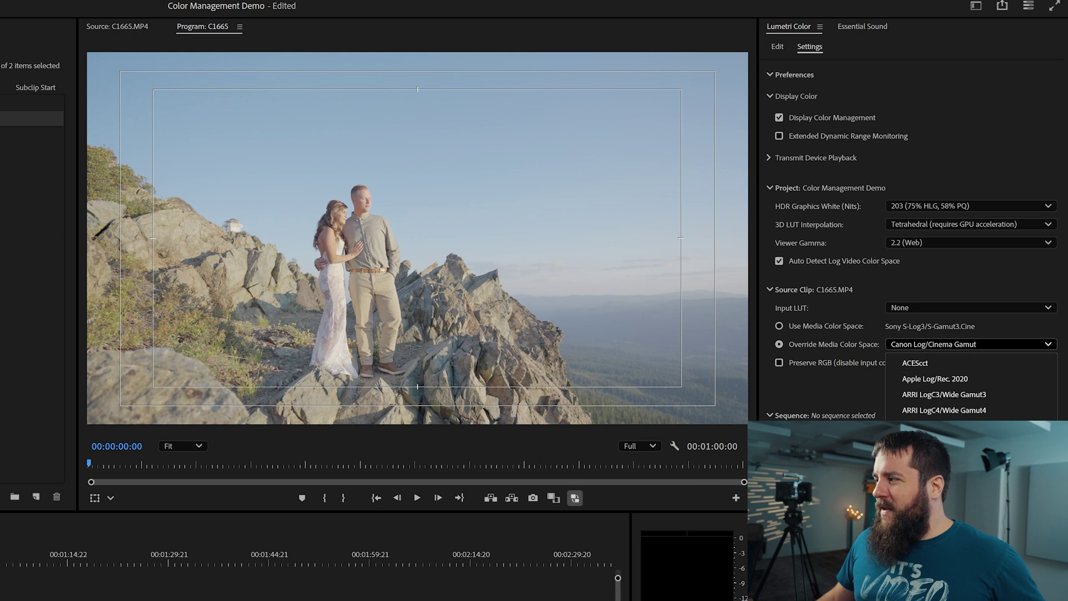
left_click(926, 361)
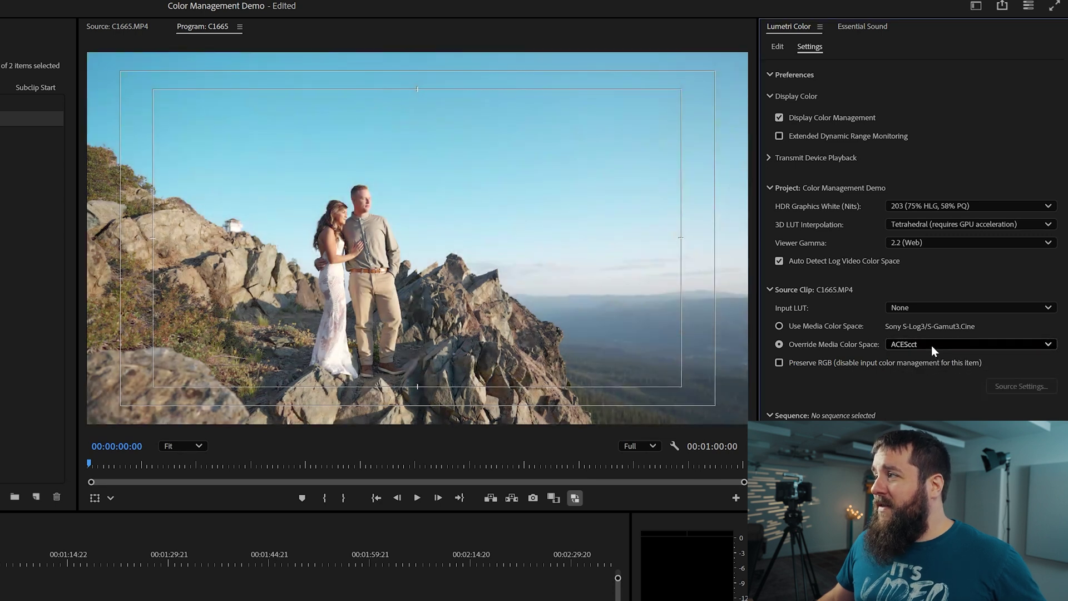
left_click(932, 346)
left_click(930, 377)
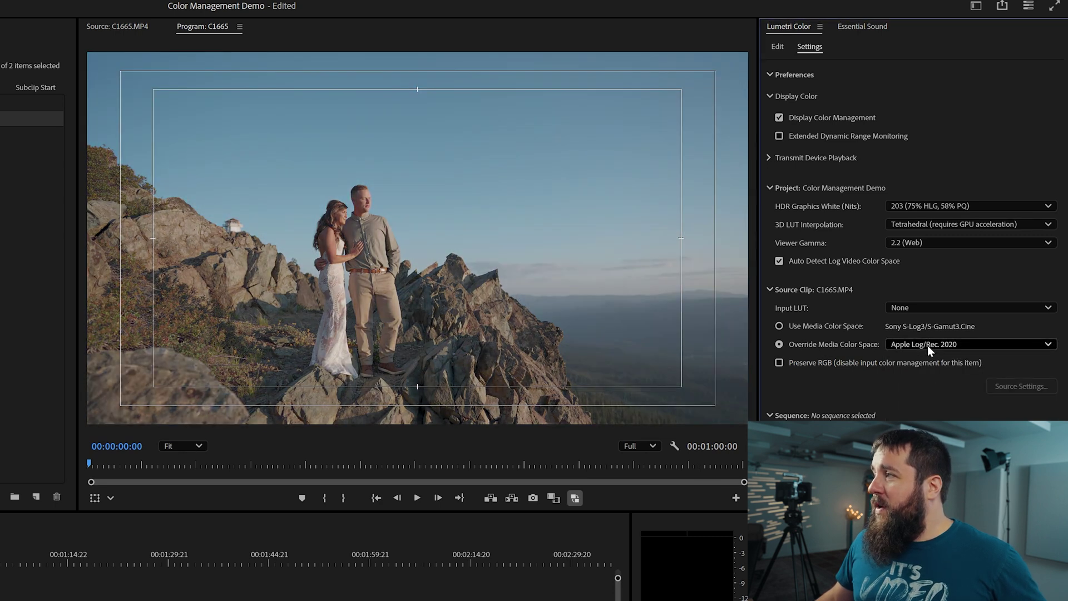
Step: Set the override color space back to Sony S-Log3/S-Gamut3.Cine and return the source clip to its own media color space
left_click(927, 345)
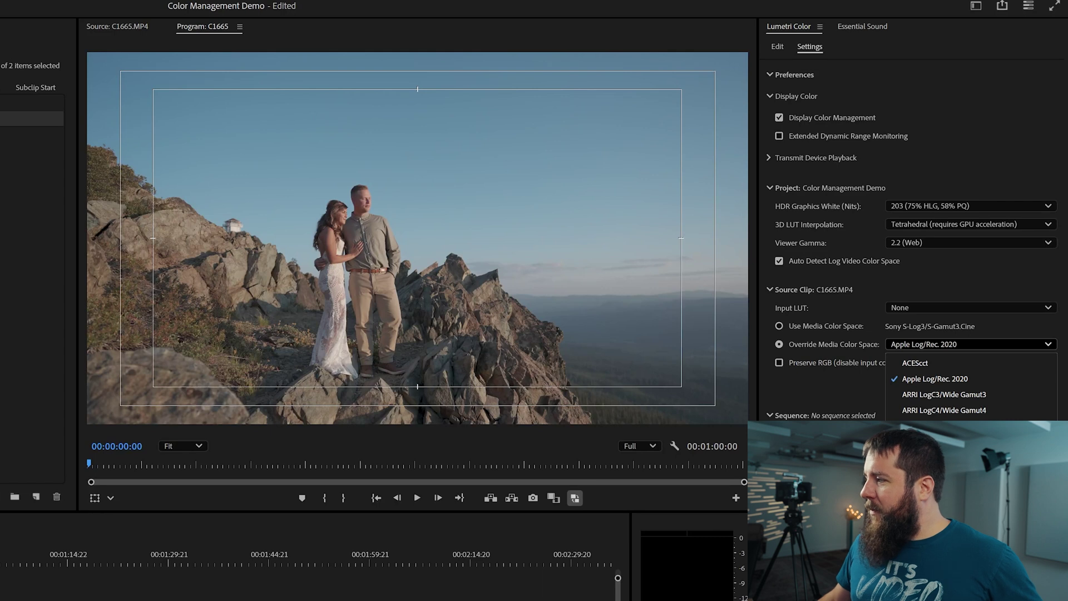
left_click(945, 394)
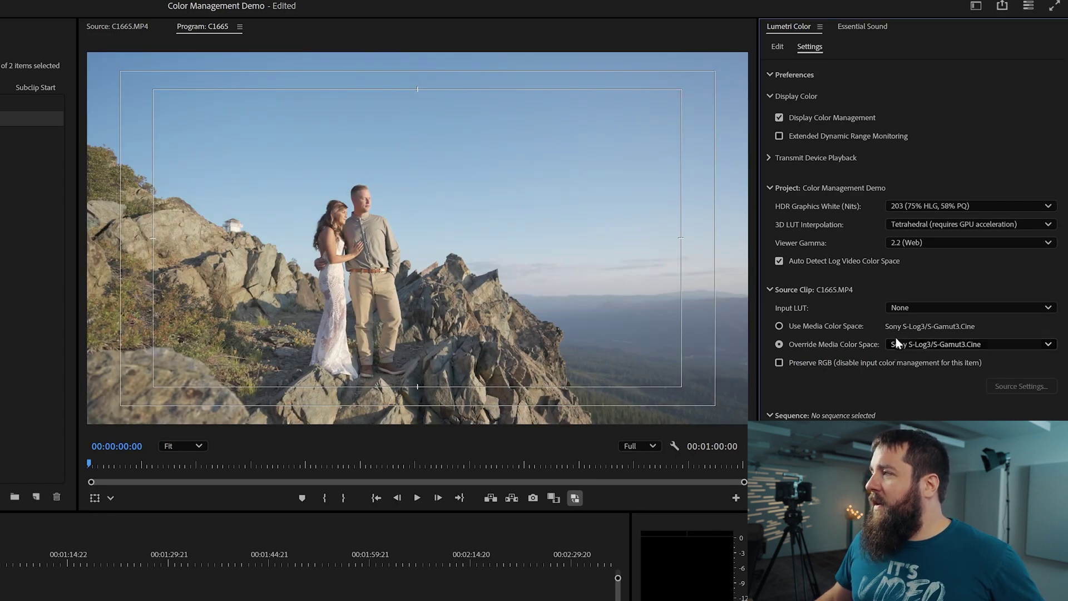
left_click(806, 326)
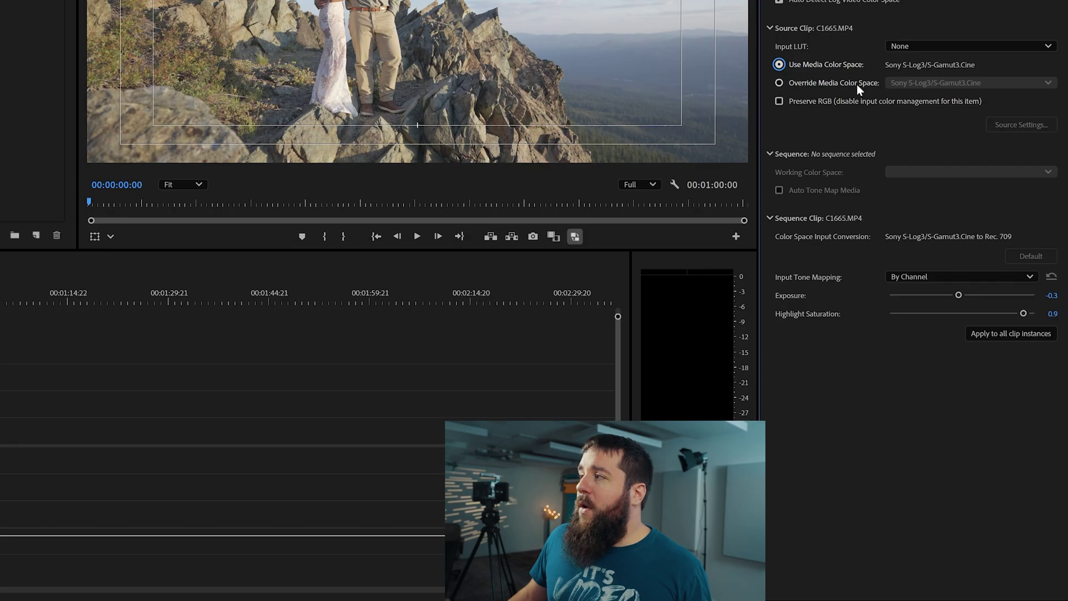
Step: Examine the available override media color spaces and return the source clip to Use Media Color Space without choosing another
left_click(854, 343)
left_click(940, 343)
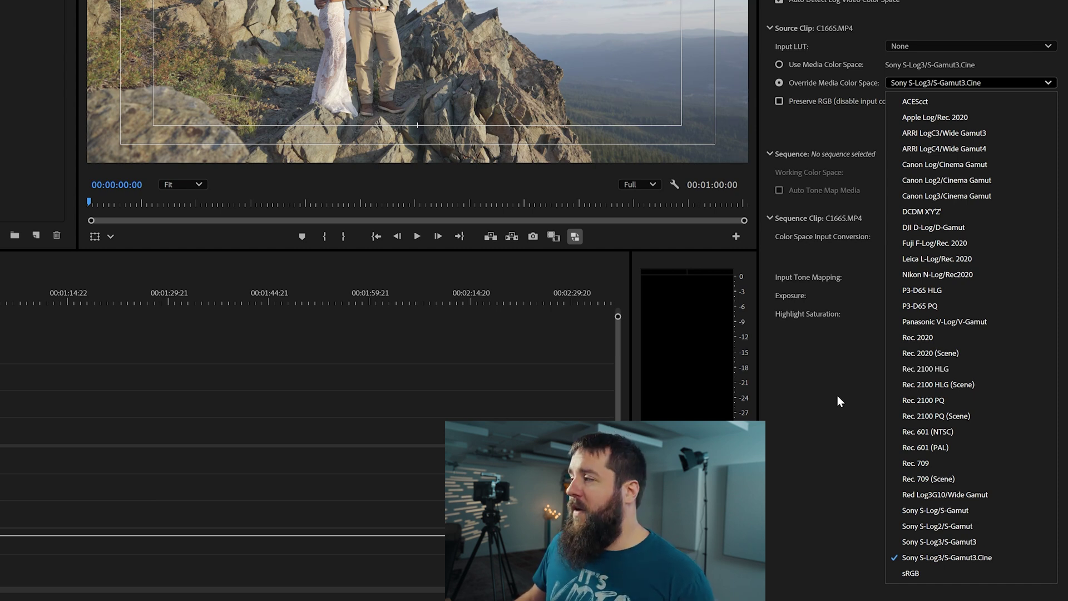
left_click(828, 70)
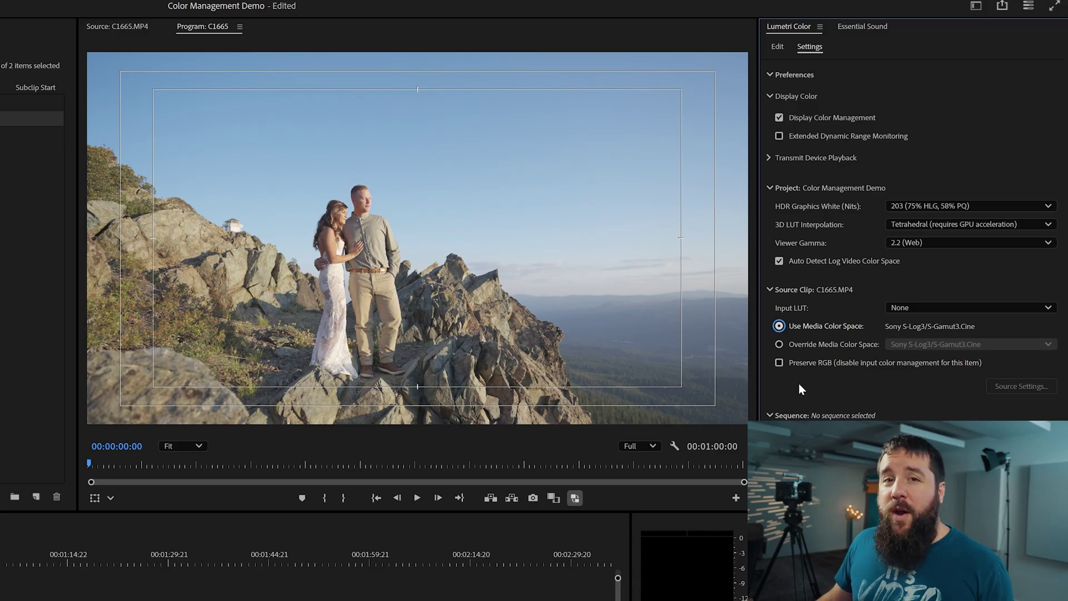
Step: Turn on Preserve RGB for the source clip to compare the image without input color management, and turn it off again
left_click(821, 363)
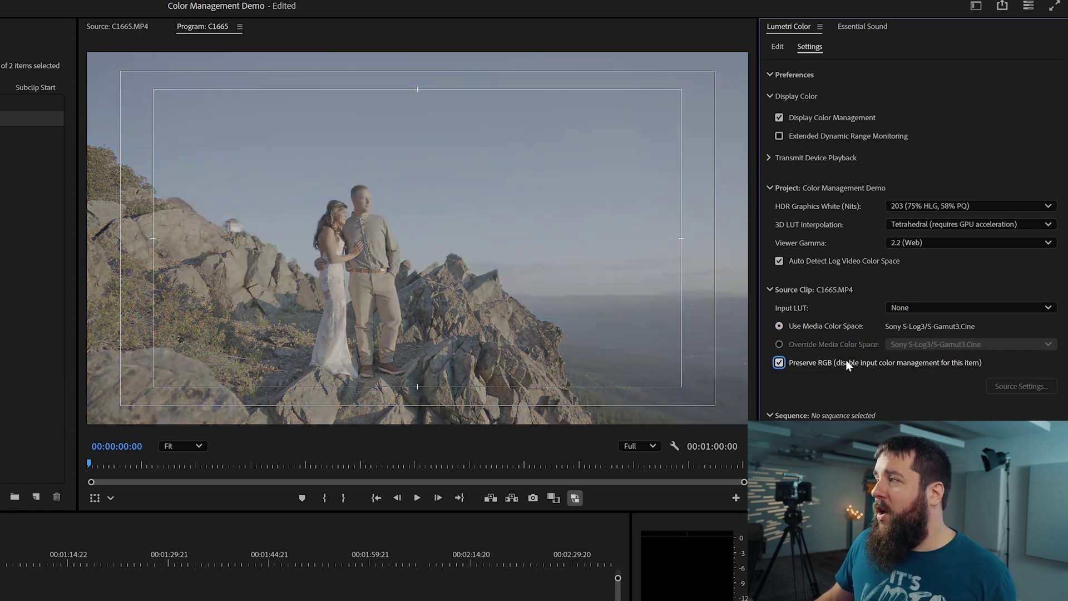
left_click(820, 363)
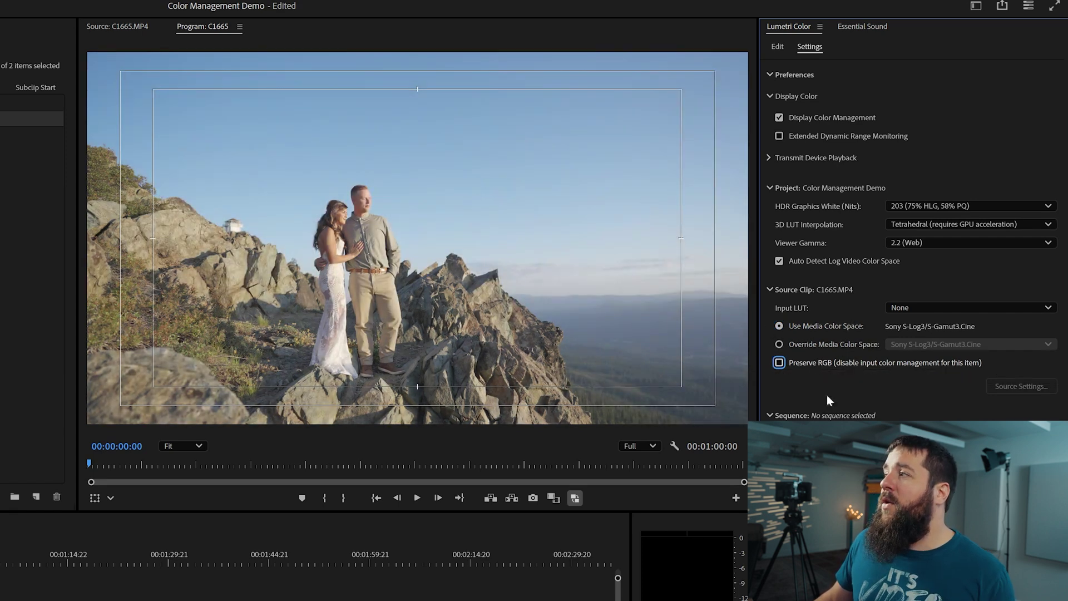
left_click(479, 279)
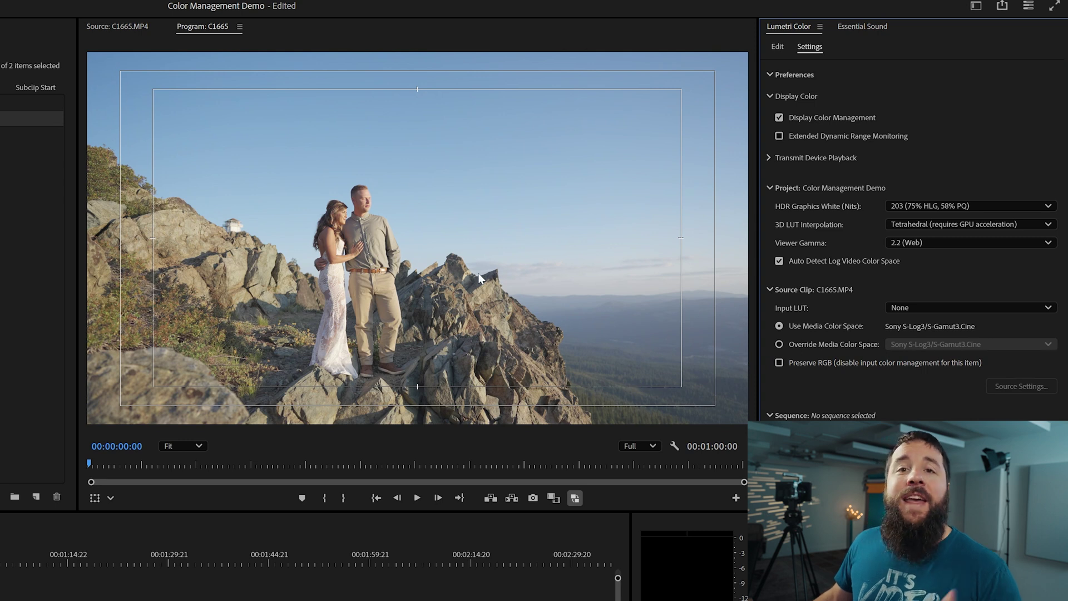